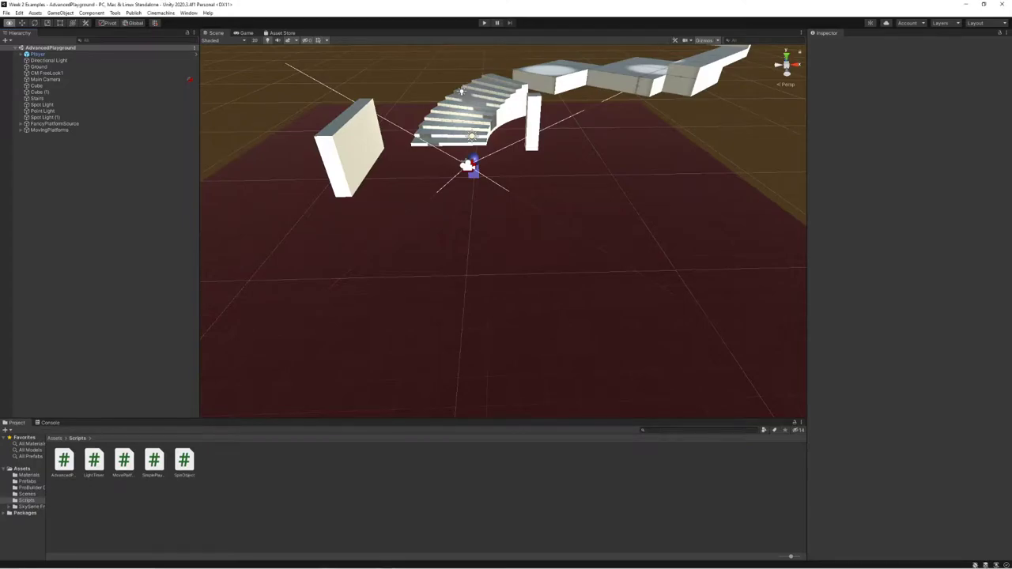
# Step: Select the freestanding wall Cube (1) beside the stairs and examine its shape and Box Collider component up close
pyautogui.moveTo(521, 272); pyautogui.dragTo(523, 260, button='right')
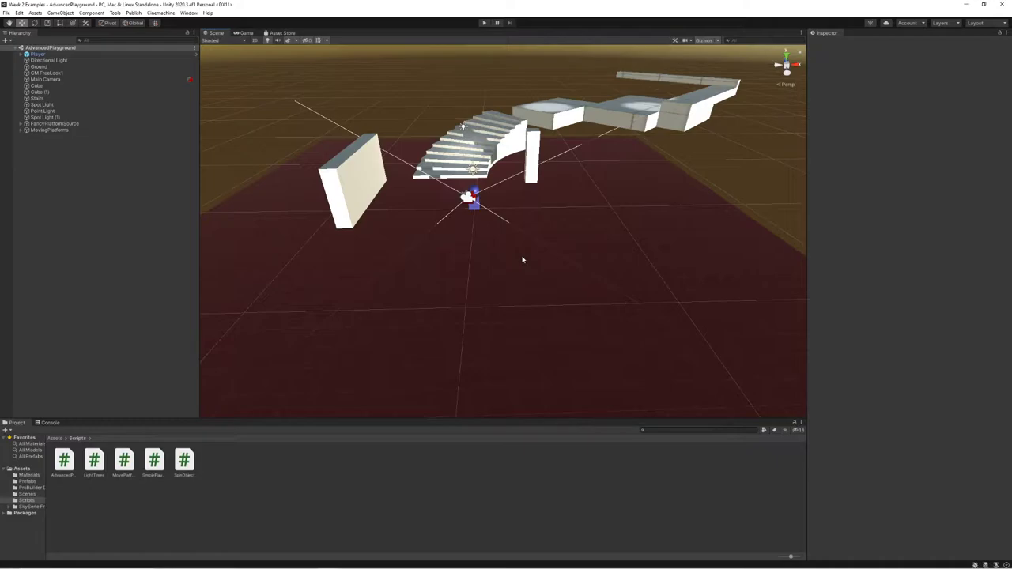
pyautogui.click(370, 180)
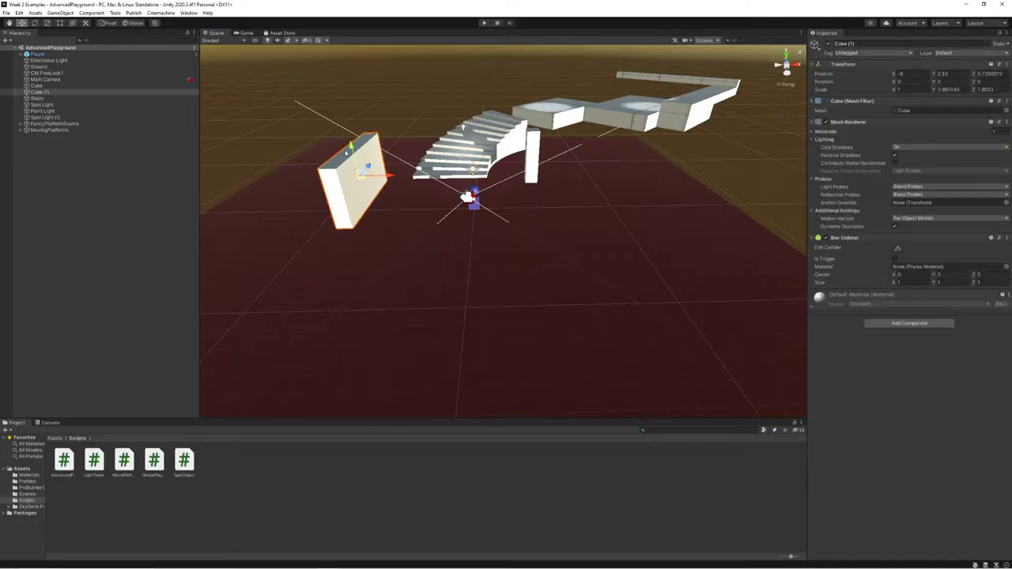
pyautogui.moveTo(506, 212); pyautogui.dragTo(410, 205, button='right')
pyautogui.press('w')
pyautogui.press('d')
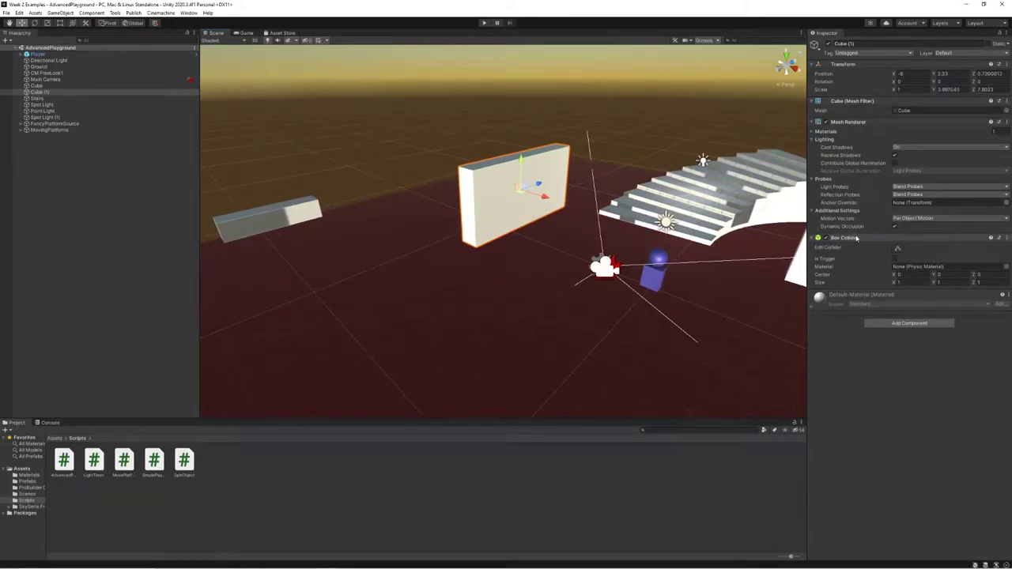
pyautogui.moveTo(547, 237); pyautogui.dragTo(601, 210, button='right')
pyautogui.press('w')
pyautogui.press('a')
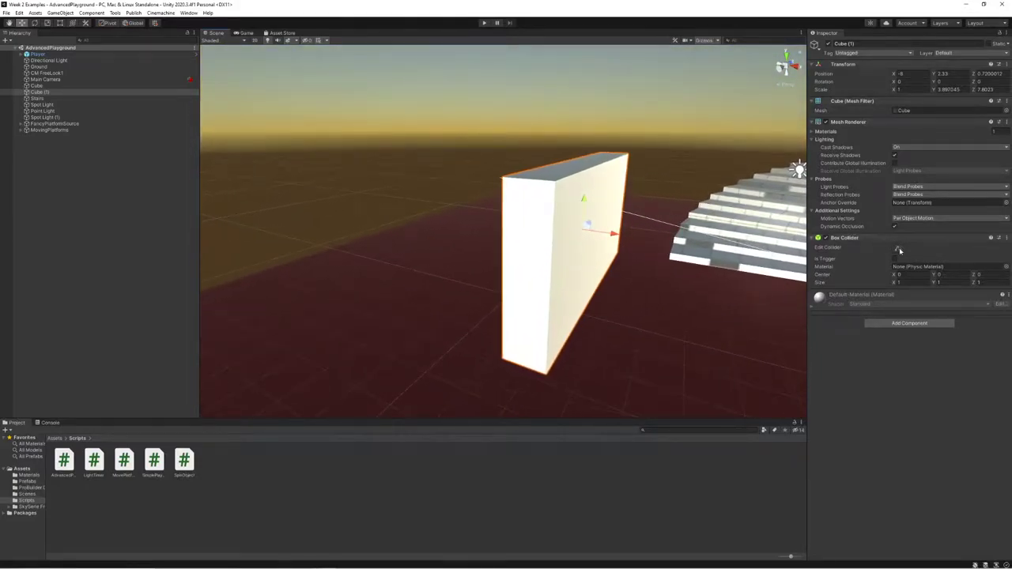
# Step: Try to raise the top face of Cube (1)'s Box Collider slightly above the mesh, and undo the resize
pyautogui.click(898, 249)
pyautogui.moveTo(656, 235); pyautogui.dragTo(585, 187, button='right')
pyautogui.moveTo(583, 160); pyautogui.dragTo(586, 143)
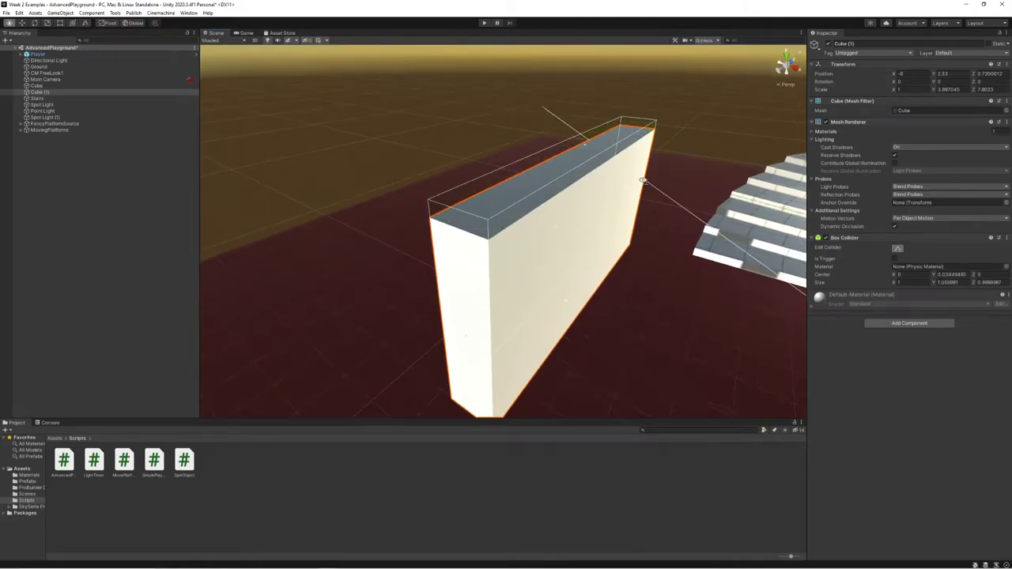
pyautogui.moveTo(616, 166); pyautogui.dragTo(579, 210, button='right')
pyautogui.hotkey('ctrl', 'z')
pyautogui.moveTo(575, 118); pyautogui.dragTo(573, 180, button='right')
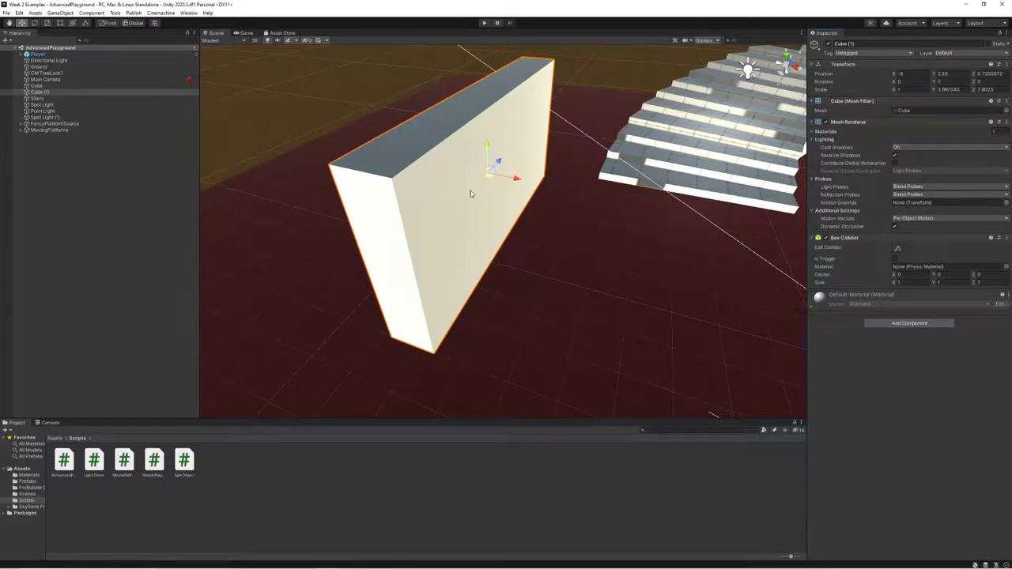
# Step: Disable Cube (1)'s Mesh Renderer, and switch its Box Collider off and back on
pyautogui.moveTo(498, 230); pyautogui.dragTo(514, 218, button='right')
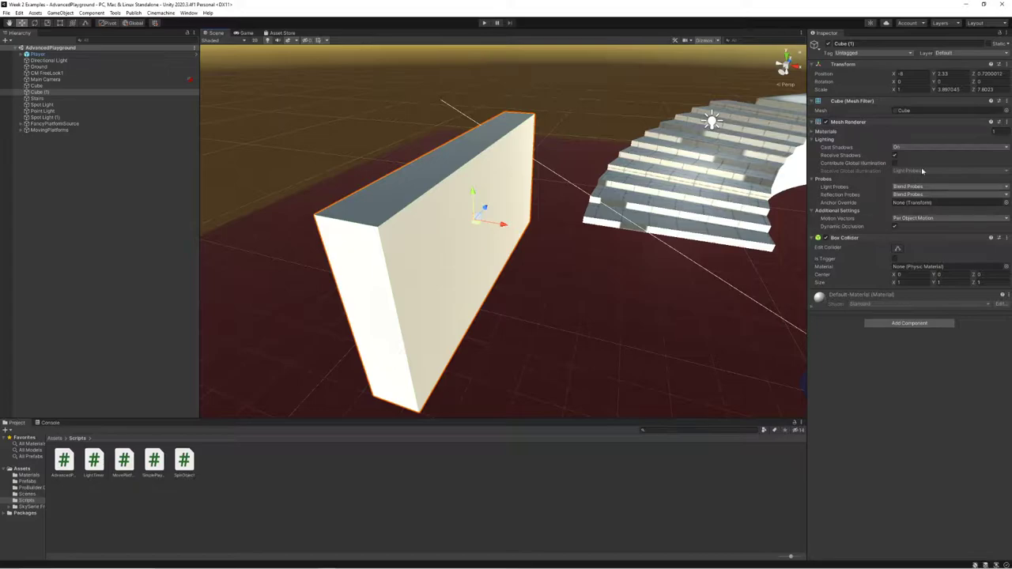
pyautogui.click(844, 124)
pyautogui.click(841, 124)
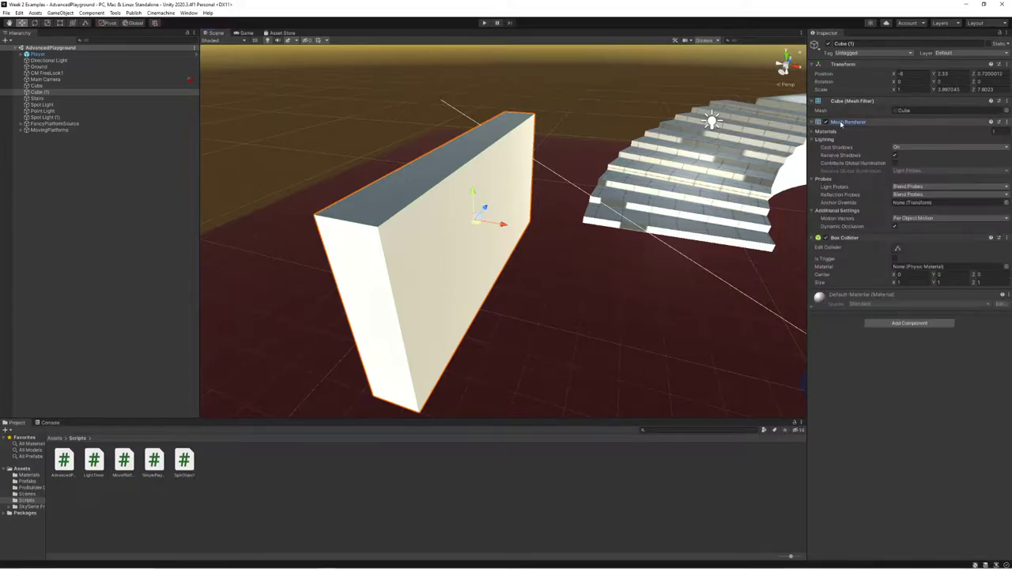
pyautogui.click(826, 122)
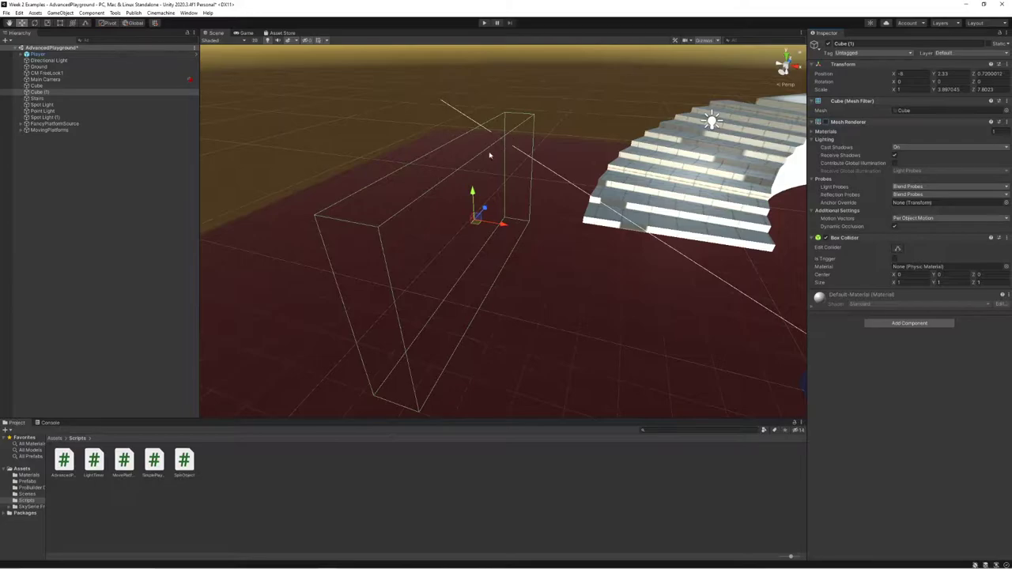
pyautogui.click(826, 238)
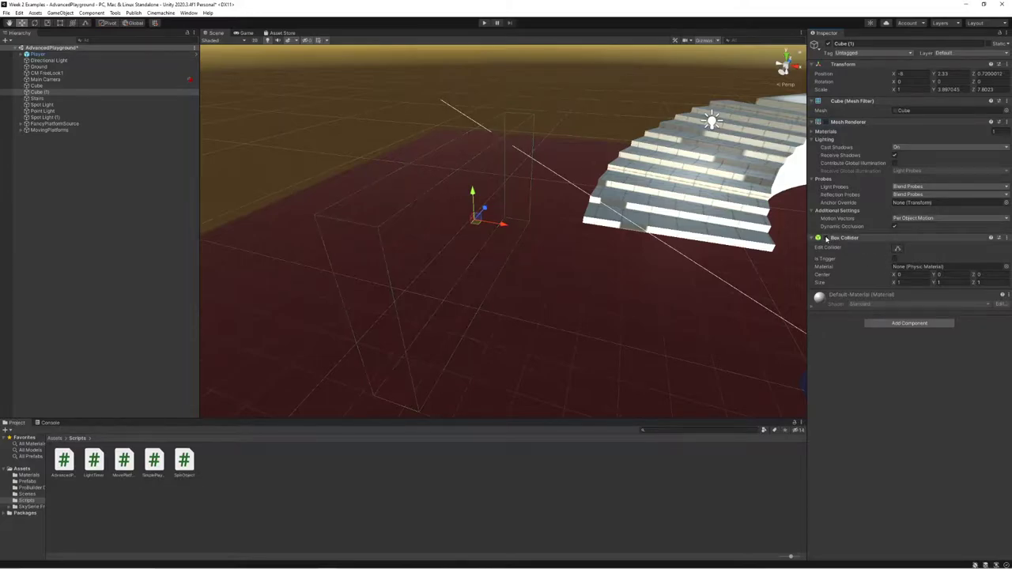
pyautogui.click(826, 238)
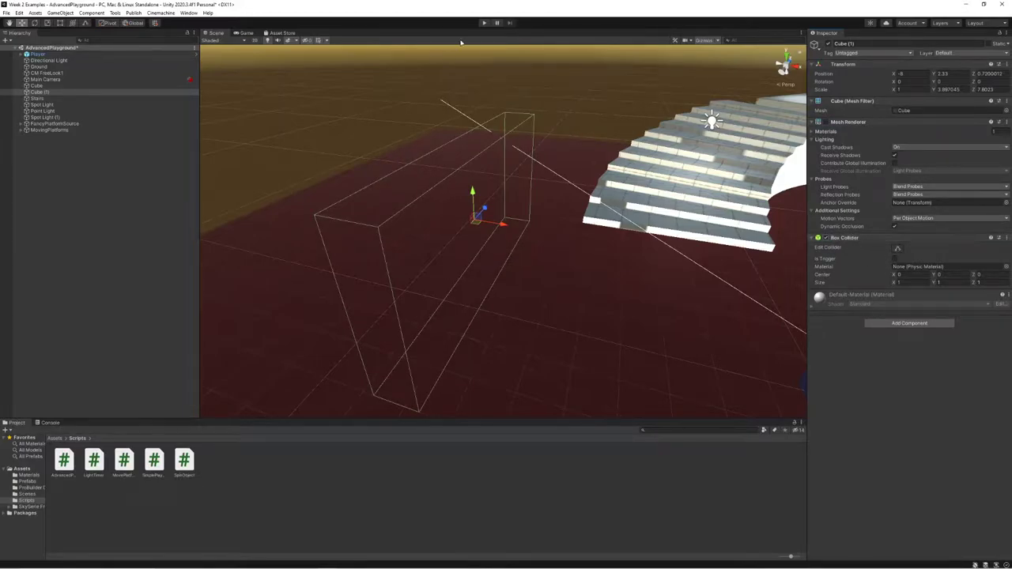
# Step: Playtest the scene around Cube (1) and the stairs, enabling the wall's Mesh Renderer and disabling its Box Collider during play
pyautogui.click(487, 25)
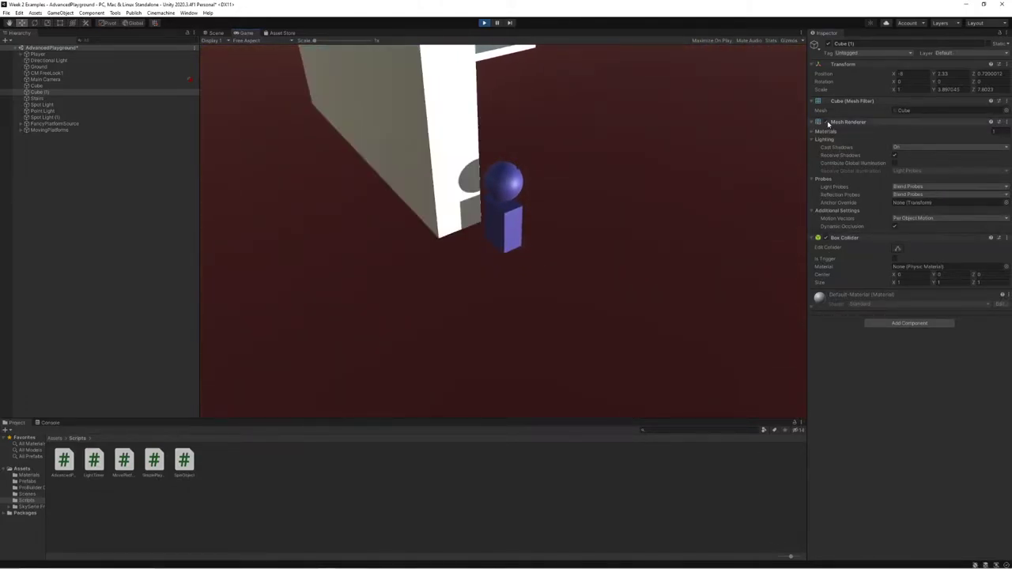
pyautogui.click(826, 122)
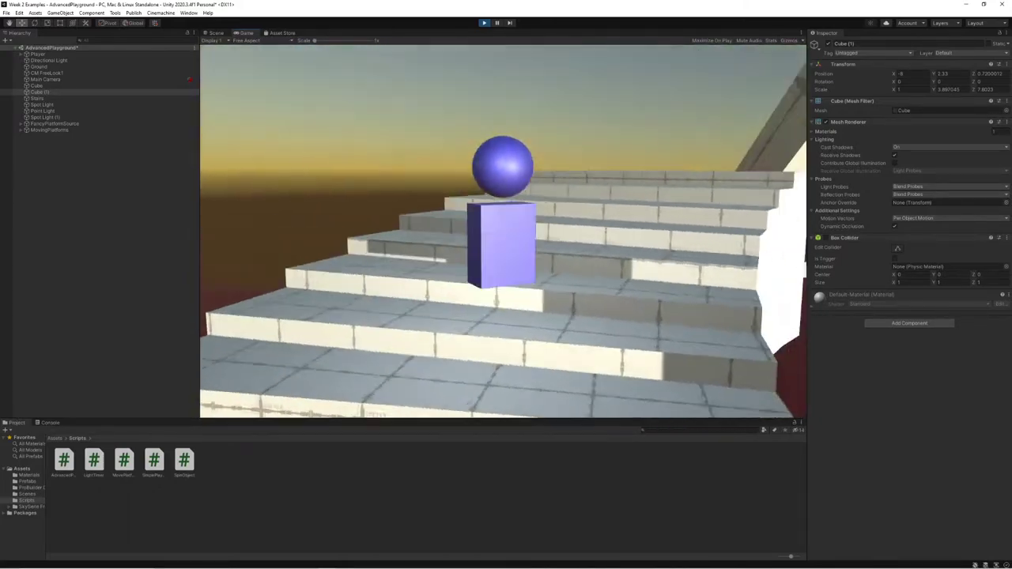
pyautogui.press('Escape')
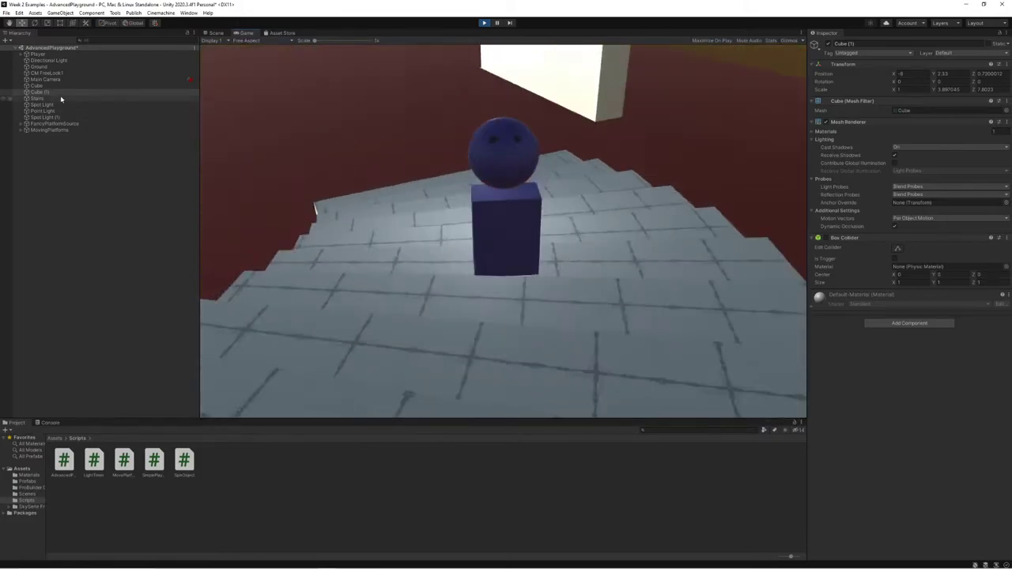
# Step: Test the Stairs during play with the Mesh Renderer off and on and the Mesh Collider disabled, and stop playing
pyautogui.click(85, 100)
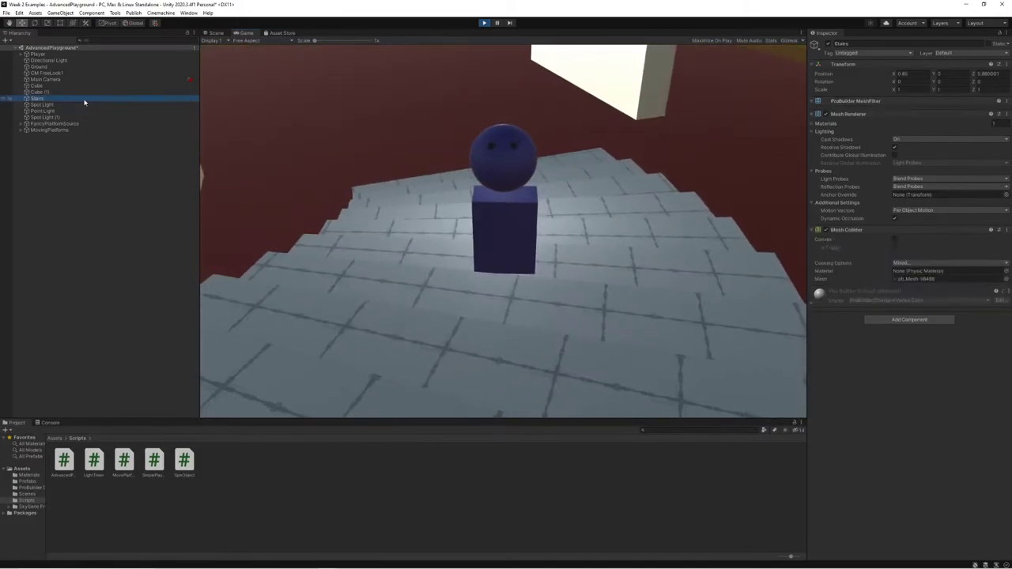
pyautogui.click(824, 115)
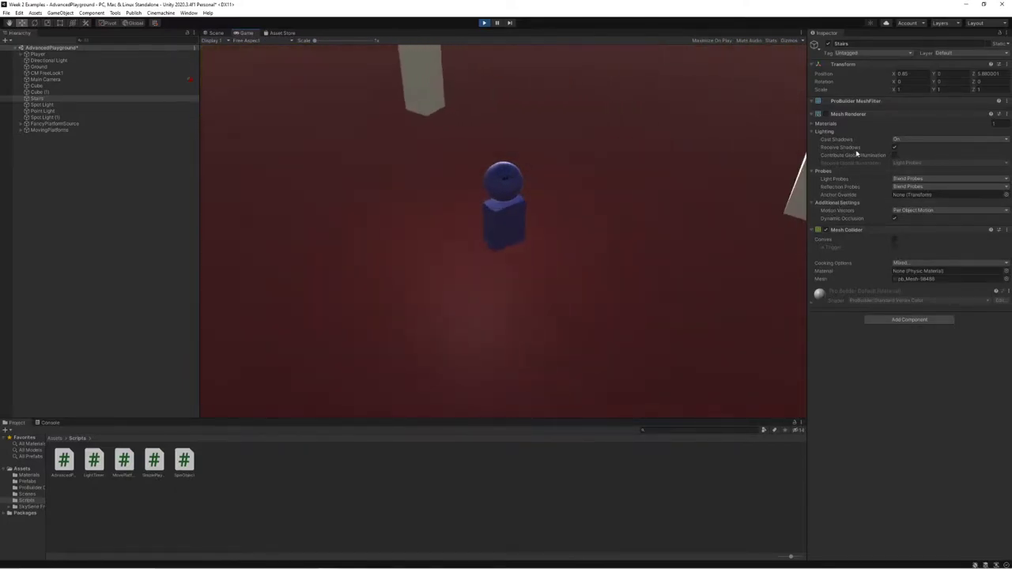
pyautogui.click(825, 115)
pyautogui.click(826, 230)
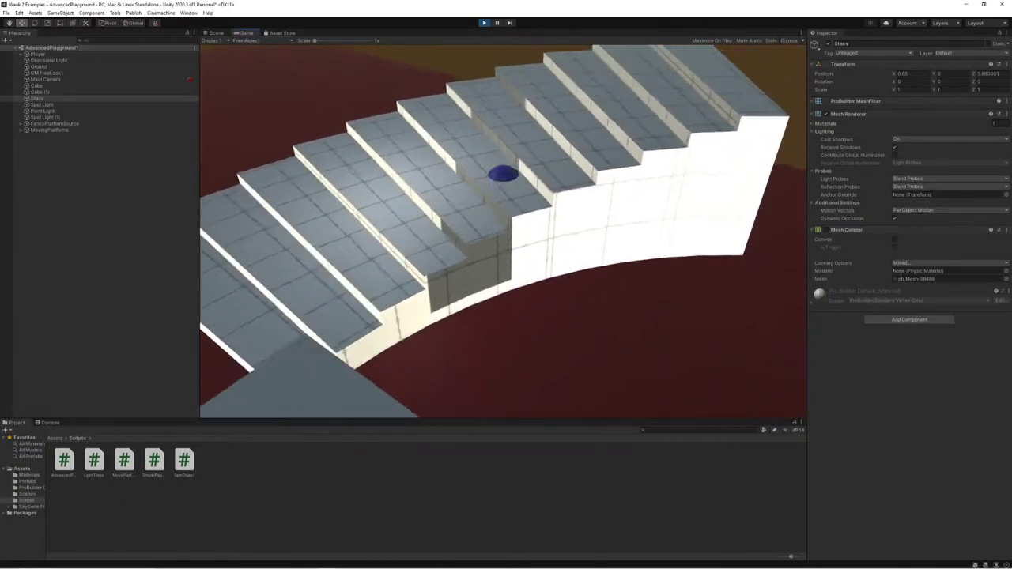
pyautogui.press('w')
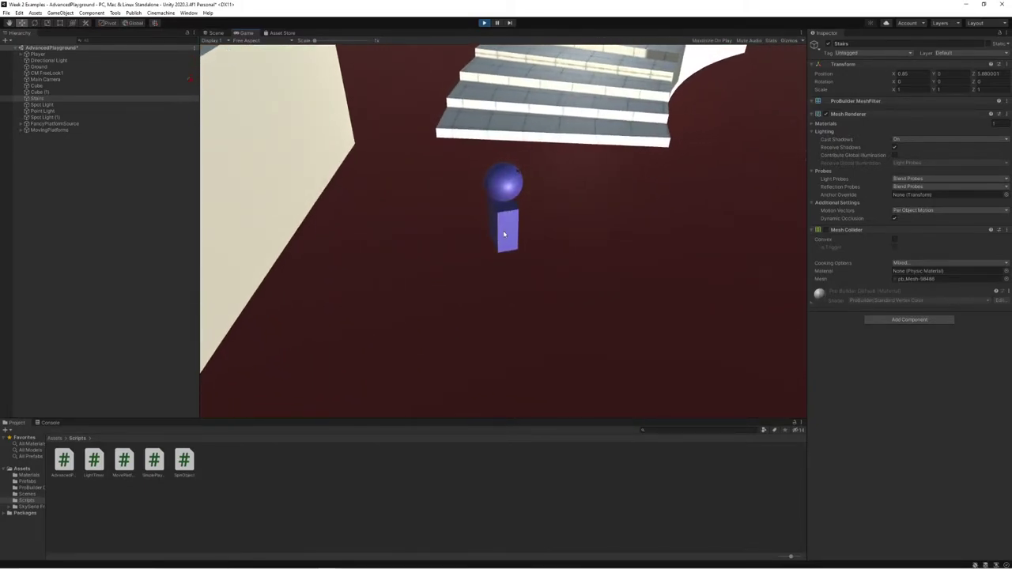
pyautogui.click(484, 23)
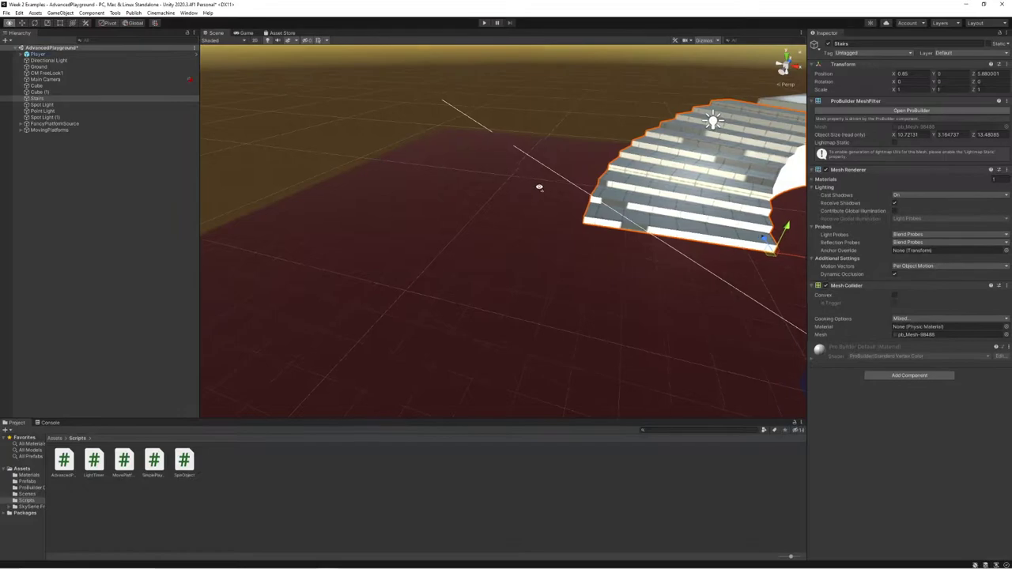
# Step: Re-enable the Mesh Renderer of Cube (1) and shift the wall slightly in the negative X direction
pyautogui.moveTo(540, 185); pyautogui.dragTo(557, 210, button='right')
pyautogui.press('s')
pyautogui.press('a')
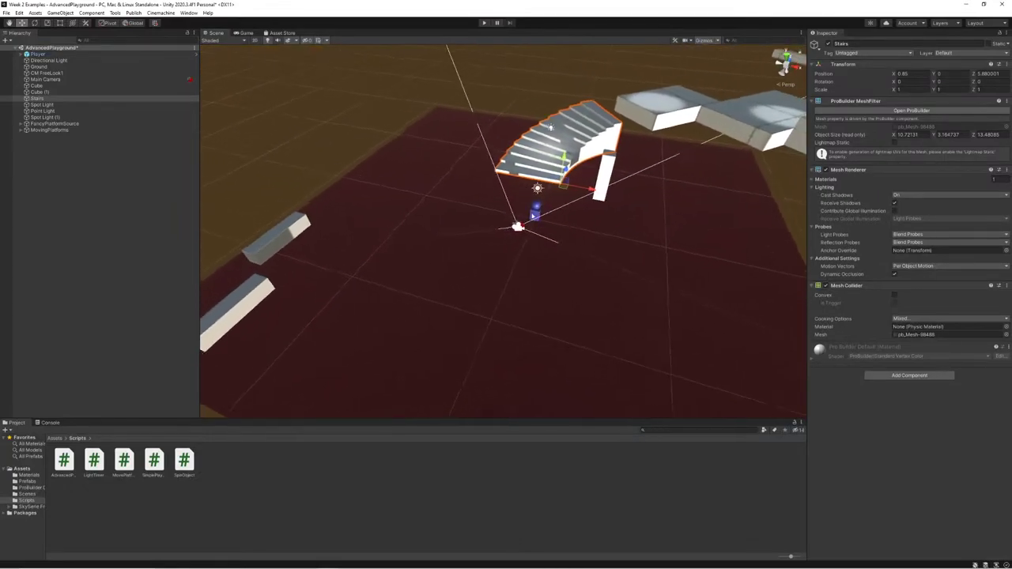
pyautogui.click(453, 187)
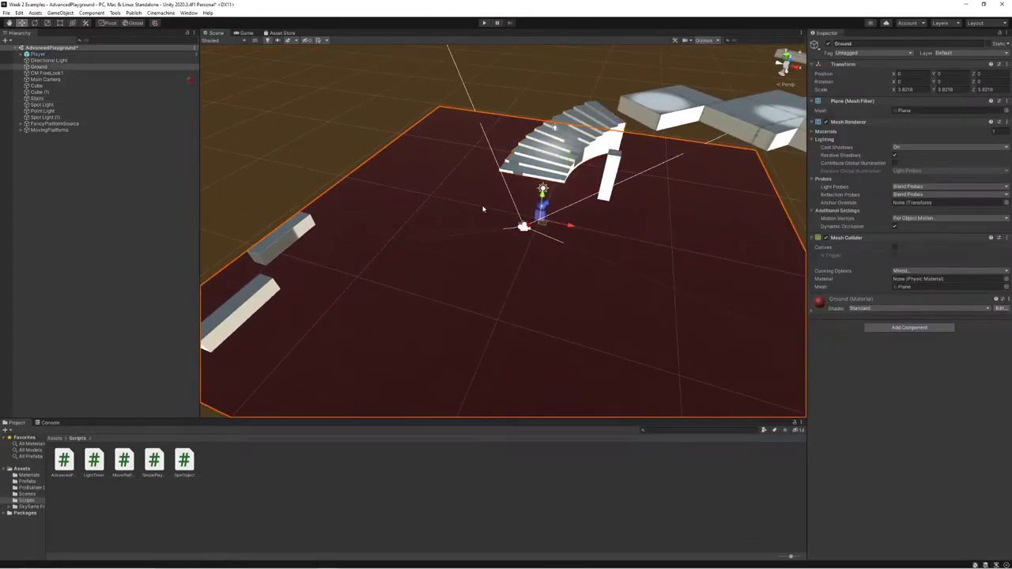
pyautogui.keyDown('alt'); pyautogui.moveTo(483, 209); pyautogui.dragTo(411, 207); pyautogui.keyUp('alt')
pyautogui.click(47, 80)
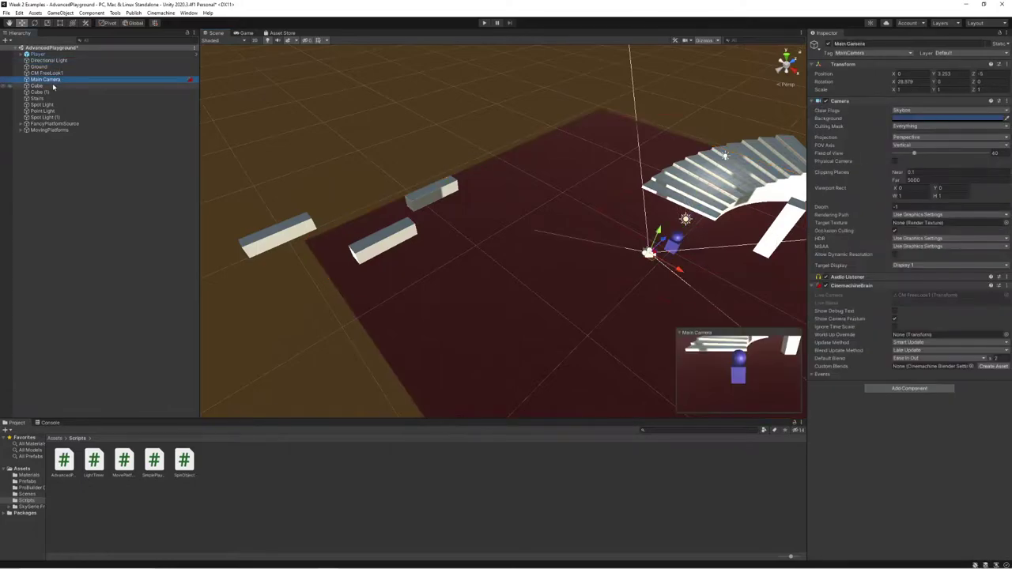
pyautogui.click(50, 92)
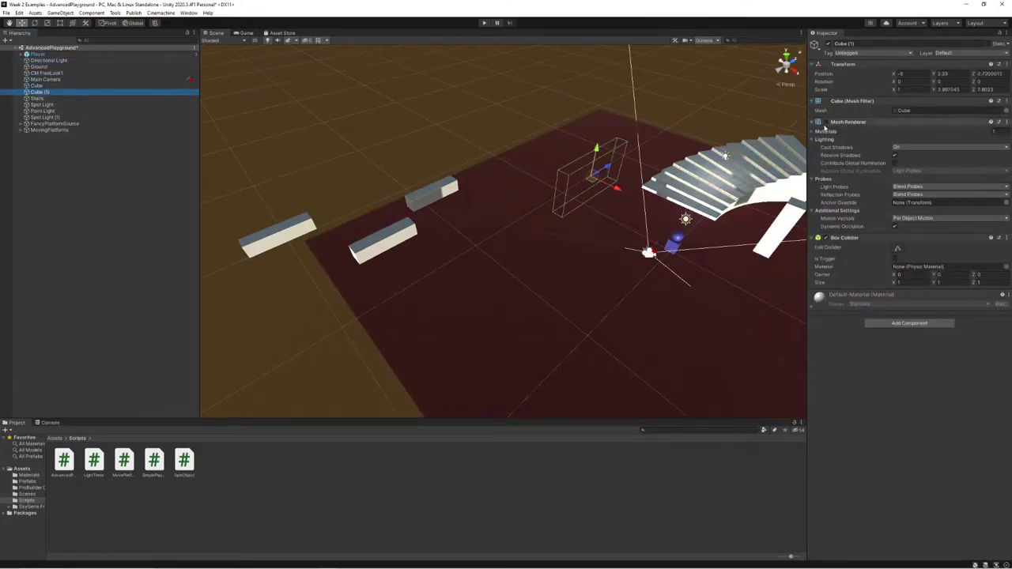
pyautogui.click(819, 122)
pyautogui.moveTo(618, 188)
pyautogui.mouseDown()
pyautogui.moveTo(574, 168)
pyautogui.moveTo(607, 185)
pyautogui.mouseUp()
pyautogui.click(601, 219)
pyautogui.click(53, 68)
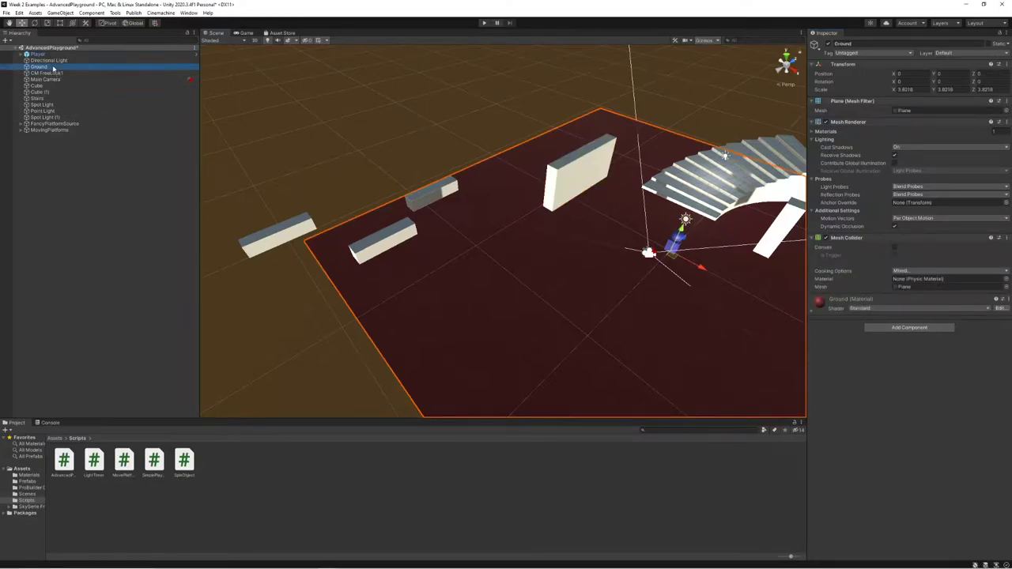
pyautogui.click(43, 104)
pyautogui.click(55, 79)
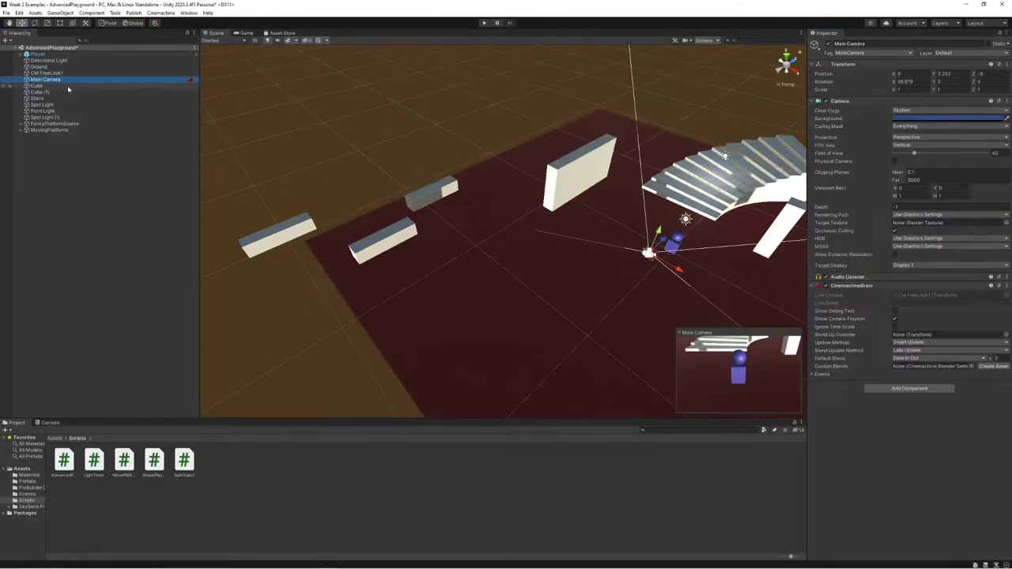
# Step: Duplicate the freestanding wall and move the copy to the edge of the ground at X about -19.5
pyautogui.click(570, 171)
pyautogui.hotkey('ctrl', 'd')
pyautogui.moveTo(570, 171); pyautogui.dragTo(516, 149)
# Step: Stretch the duplicated wall along the ground's whole edge to a Z scale of about 39.09
pyautogui.keyDown('alt'); pyautogui.moveTo(515, 149); pyautogui.dragTo(606, 155); pyautogui.keyUp('alt')
pyautogui.moveTo(605, 154); pyautogui.dragTo(709, 172, button='right')
pyautogui.moveTo(780, 146); pyautogui.dragTo(879, 131)
pyautogui.moveTo(622, 136); pyautogui.dragTo(448, 142, button='right')
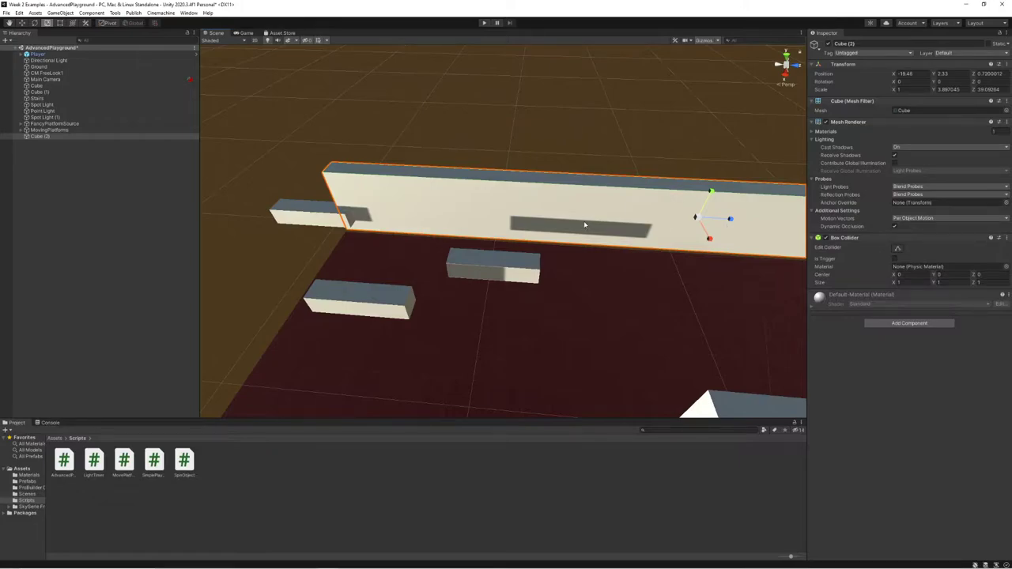
pyautogui.moveTo(584, 225); pyautogui.dragTo(159, 204, button='right')
pyautogui.rightClick(48, 142)
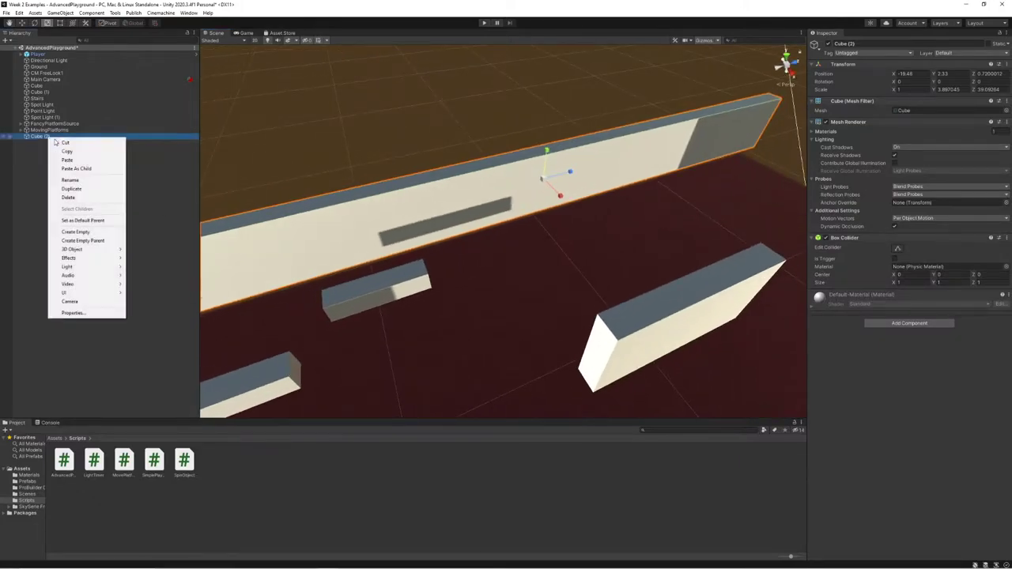
pyautogui.click(73, 233)
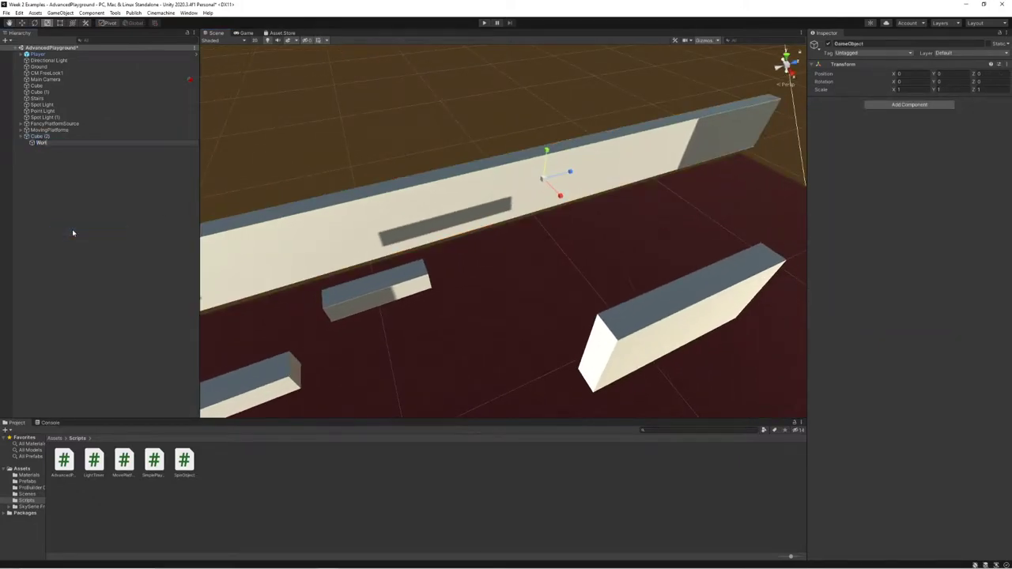
pyautogui.click(68, 148)
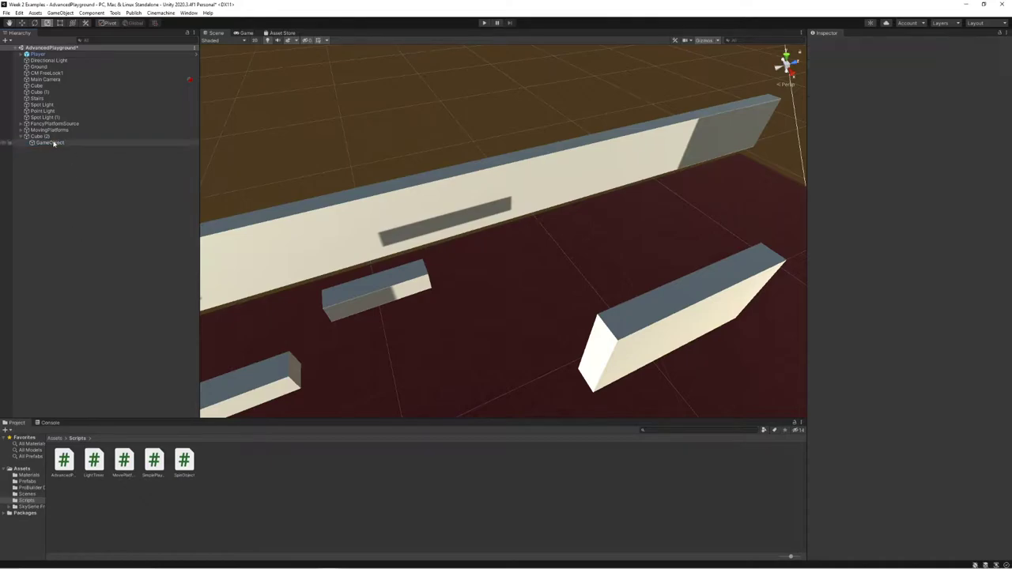
pyautogui.click(57, 143)
pyautogui.click(55, 138)
pyautogui.click(59, 144)
pyautogui.press('Delete')
# Step: Rename the long wall Cube (2) as WorldBoundary and disable its Mesh Renderer, keeping the Box Collider active
pyautogui.click(40, 136)
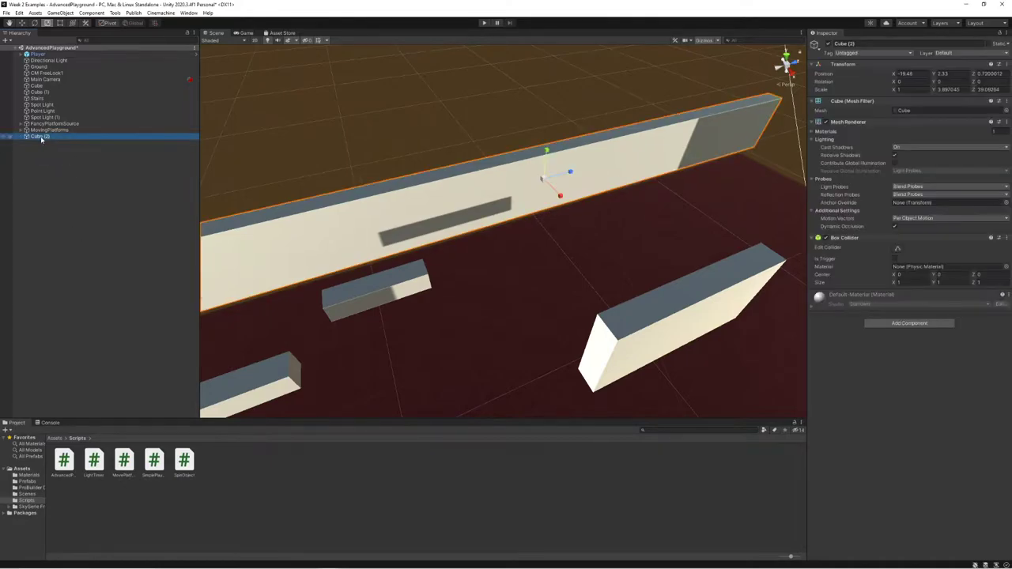
pyautogui.rightClick(40, 136)
pyautogui.click(70, 180)
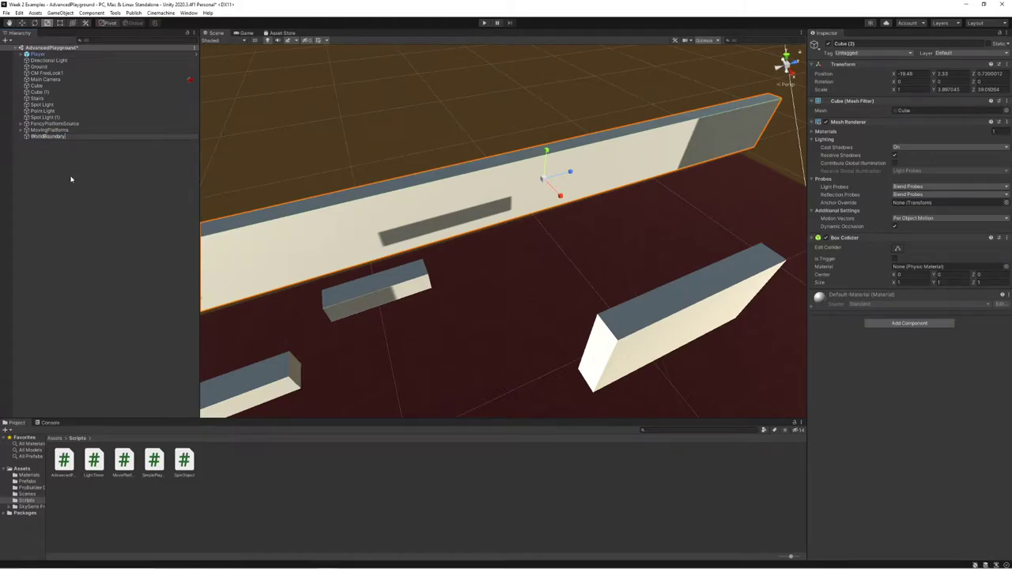
pyautogui.moveTo(686, 191); pyautogui.dragTo(574, 180, button='right')
pyautogui.press('d')
pyautogui.keyDown('alt'); pyautogui.moveTo(574, 180); pyautogui.dragTo(694, 162); pyautogui.keyUp('alt')
pyautogui.click(827, 123)
# Step: Playtest the invisible WorldBoundary by walking the player along the ground's edge, and stop playing
pyautogui.click(487, 25)
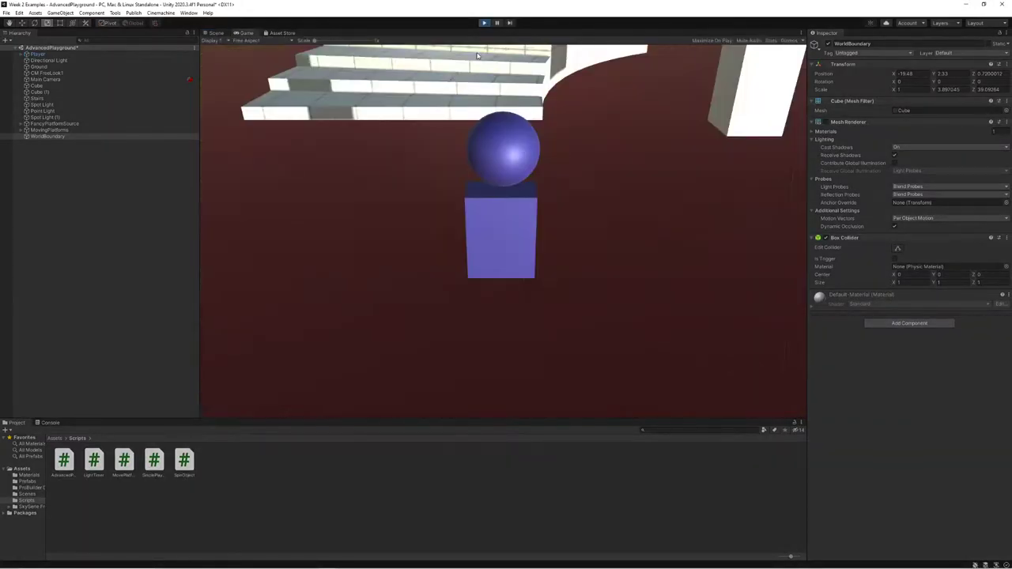
pyautogui.press('w')
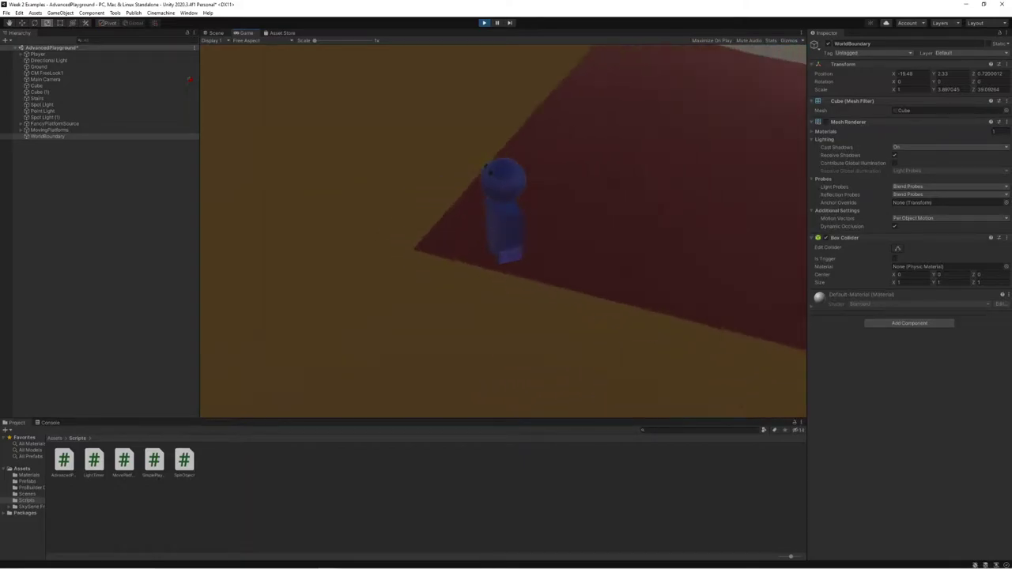
pyautogui.press('a')
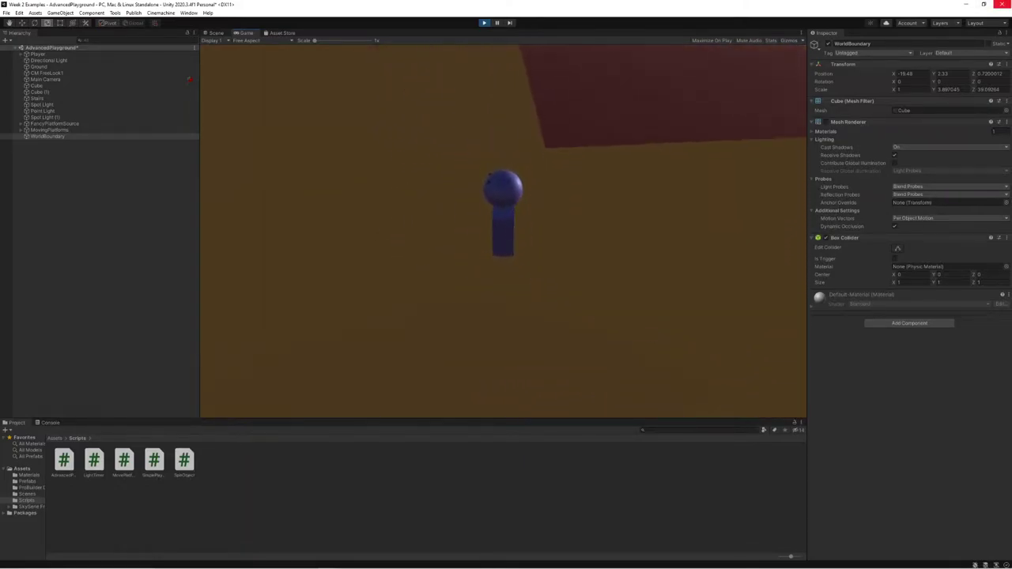
pyautogui.click(483, 23)
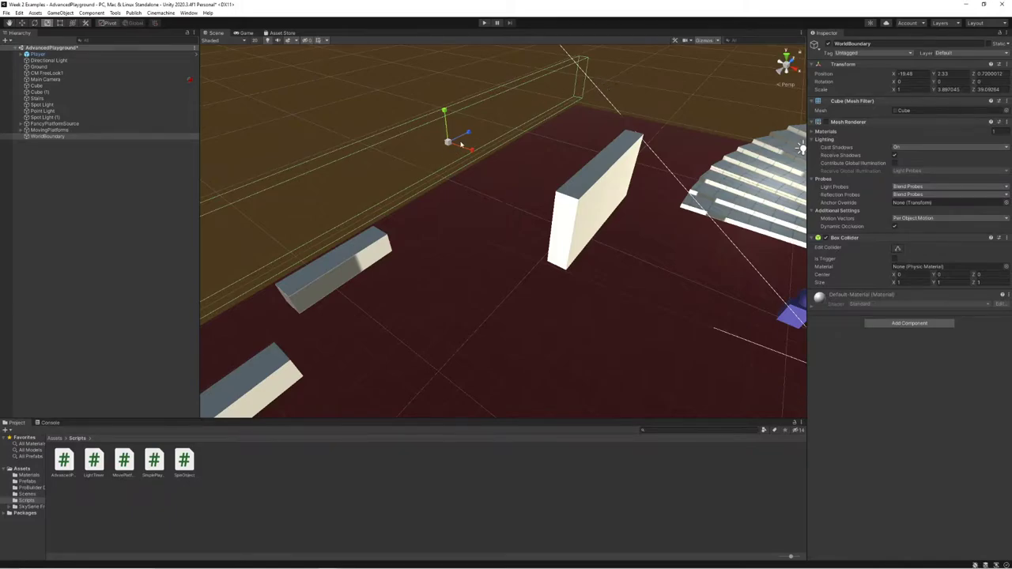
pyautogui.moveTo(508, 158); pyautogui.dragTo(602, 141, button='right')
pyautogui.press('a')
pyautogui.click(498, 87)
pyautogui.rightClick(66, 197)
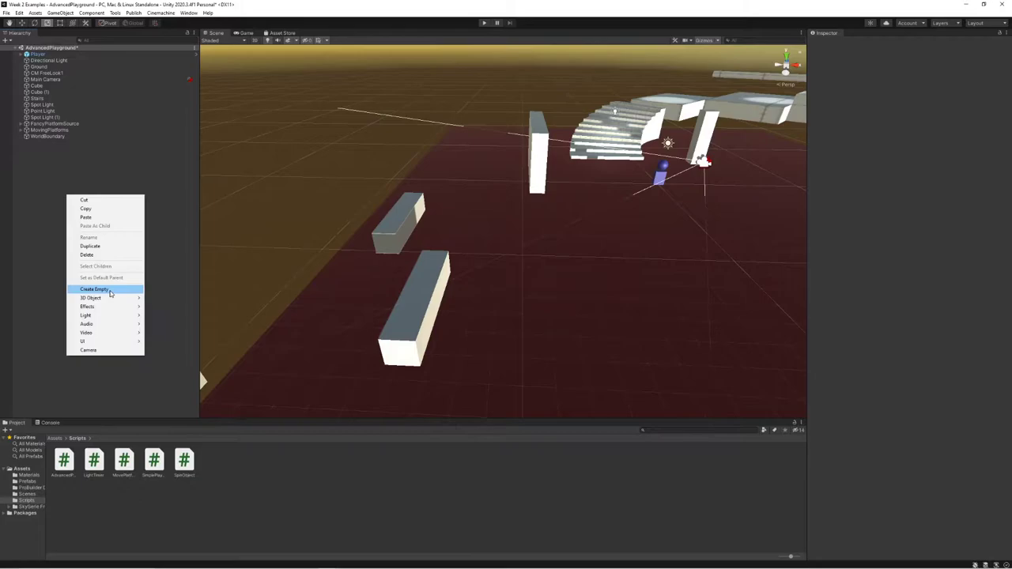
pyautogui.click(94, 290)
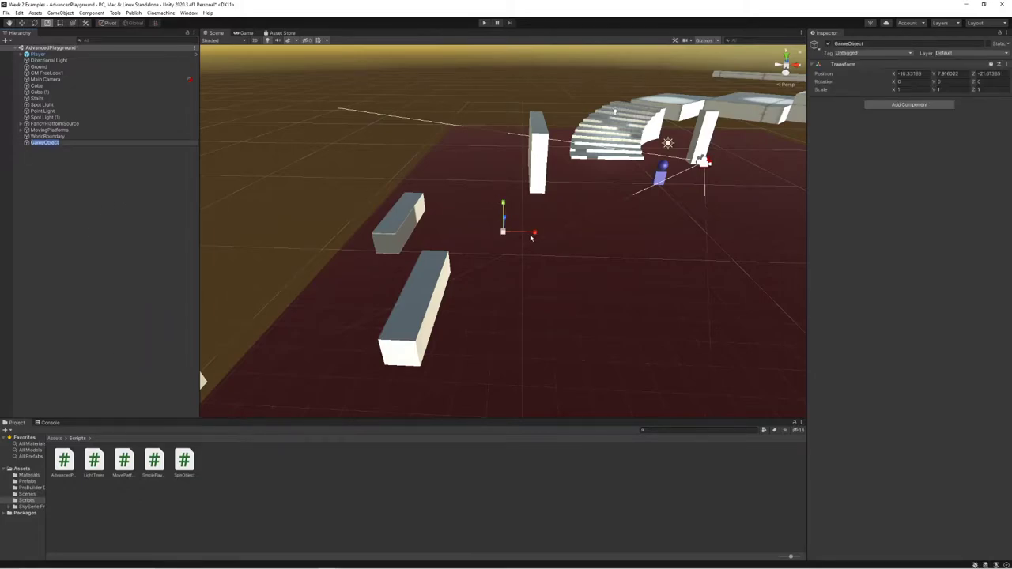
pyautogui.write('w')
pyautogui.hotkey('ctrl', 'z')
# Step: Create an empty GameObject in the scene and ready it for moving
pyautogui.rightClick(68, 165)
pyautogui.click(105, 259)
pyautogui.click(564, 233)
pyautogui.click(87, 145)
pyautogui.press('w')
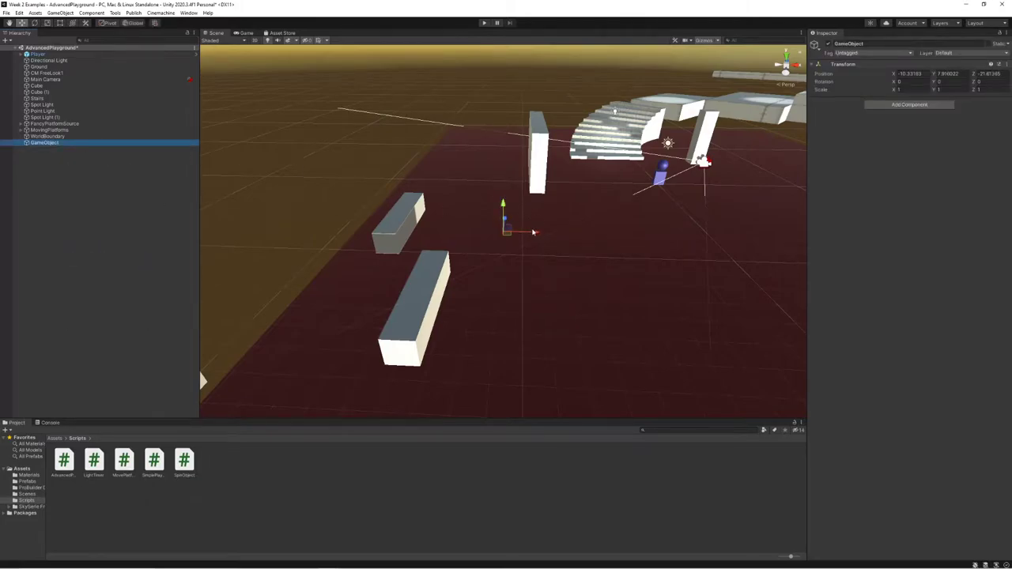
# Step: Align the empty object with a view close to the player and move it vertically to Y about 0.8
pyautogui.moveTo(534, 233); pyautogui.dragTo(674, 238)
pyautogui.moveTo(674, 238); pyautogui.dragTo(655, 229, button='right')
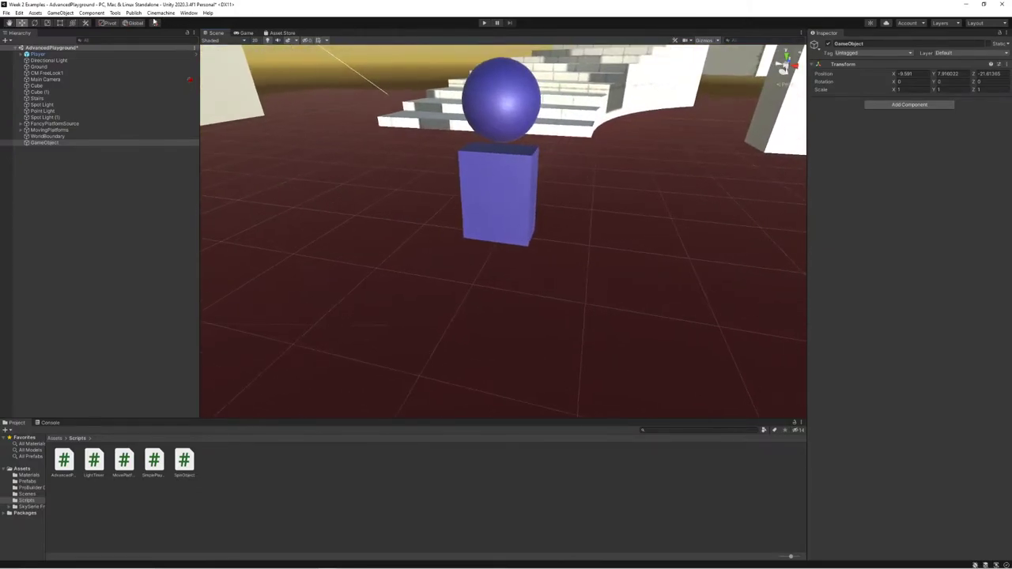
pyautogui.click(60, 13)
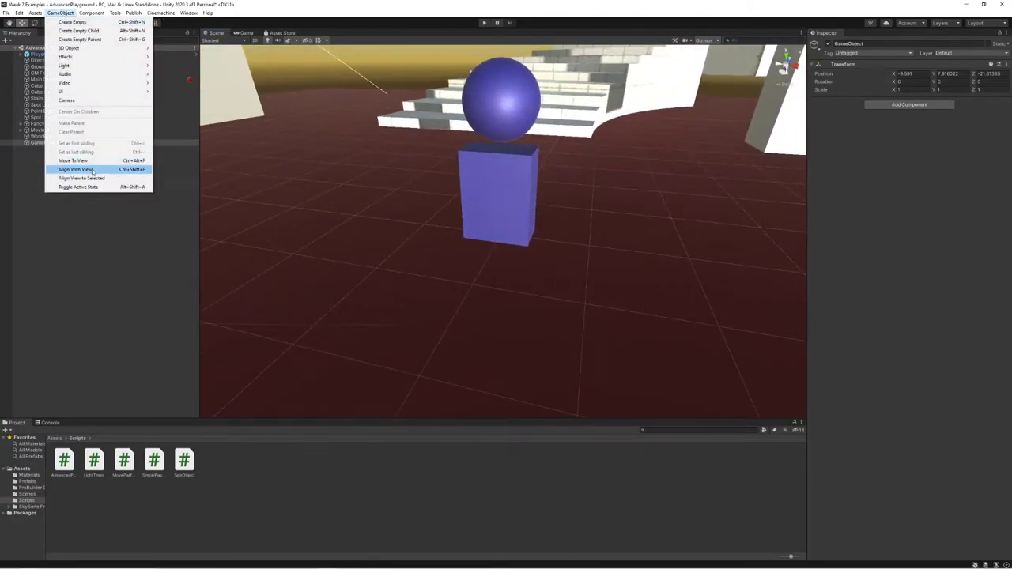
pyautogui.click(95, 169)
pyautogui.moveTo(590, 219); pyautogui.dragTo(466, 172, button='right')
pyautogui.moveTo(466, 173); pyautogui.dragTo(468, 288)
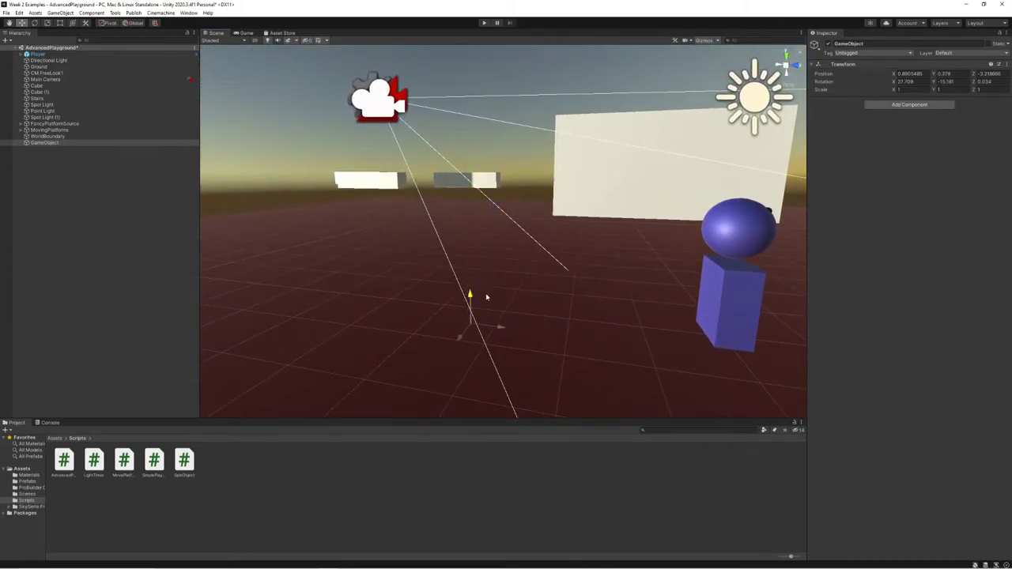
pyautogui.moveTo(468, 289); pyautogui.dragTo(696, 218, button='right')
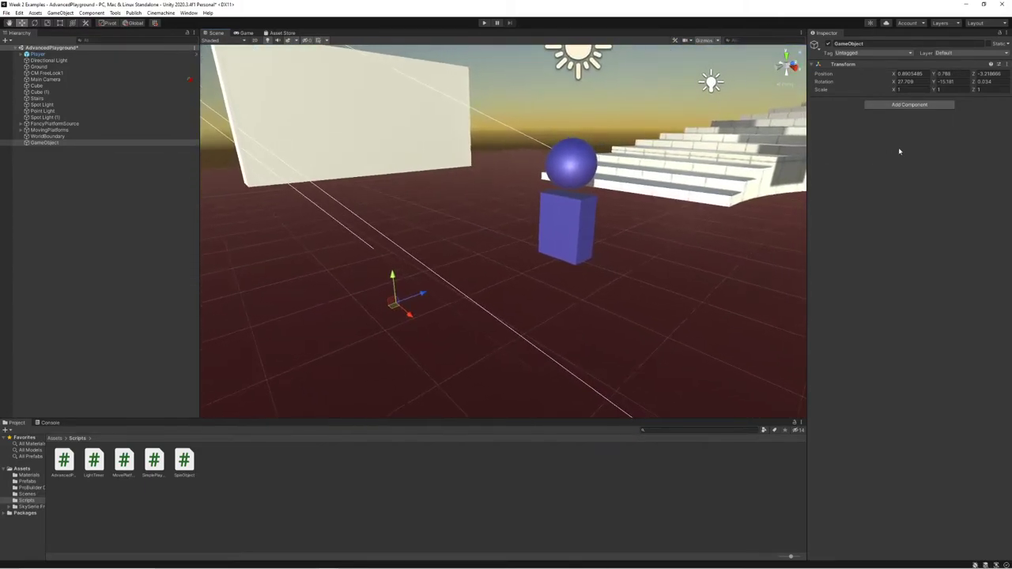
# Step: Add a Mesh Collider component to the empty GameObject
pyautogui.click(917, 109)
pyautogui.write('coll')
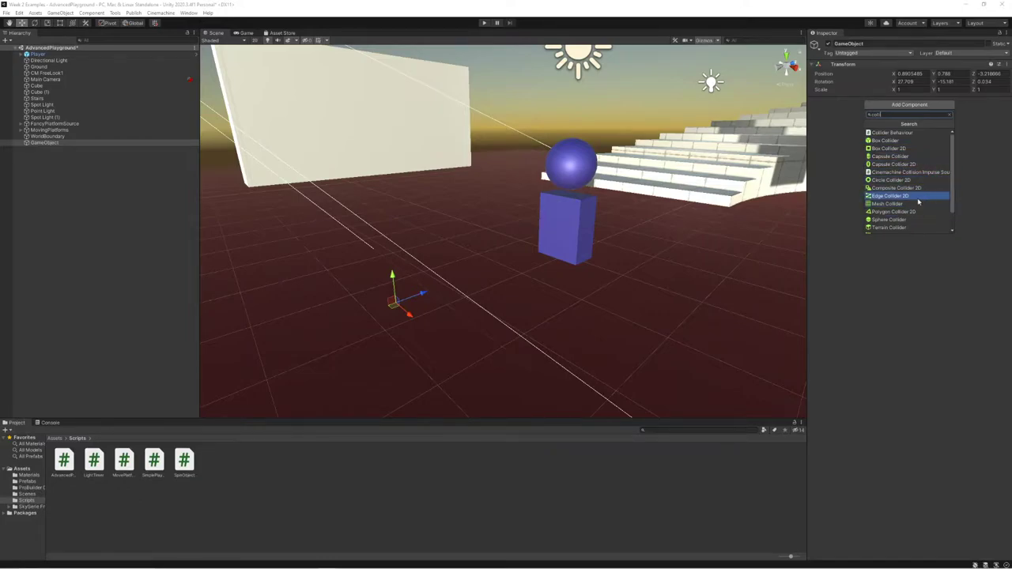
pyautogui.scroll(-2, 901, 226)
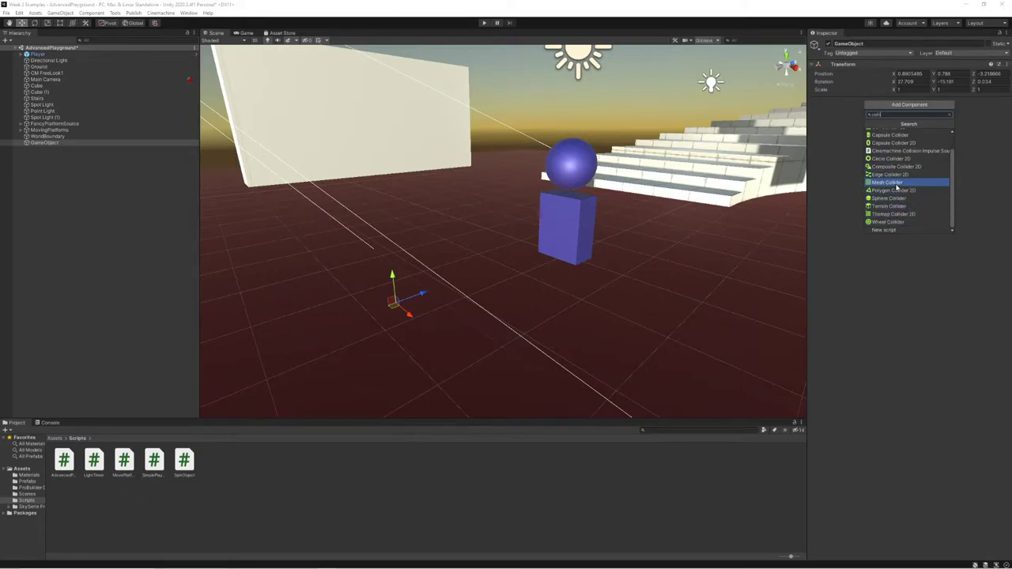
pyautogui.click(897, 183)
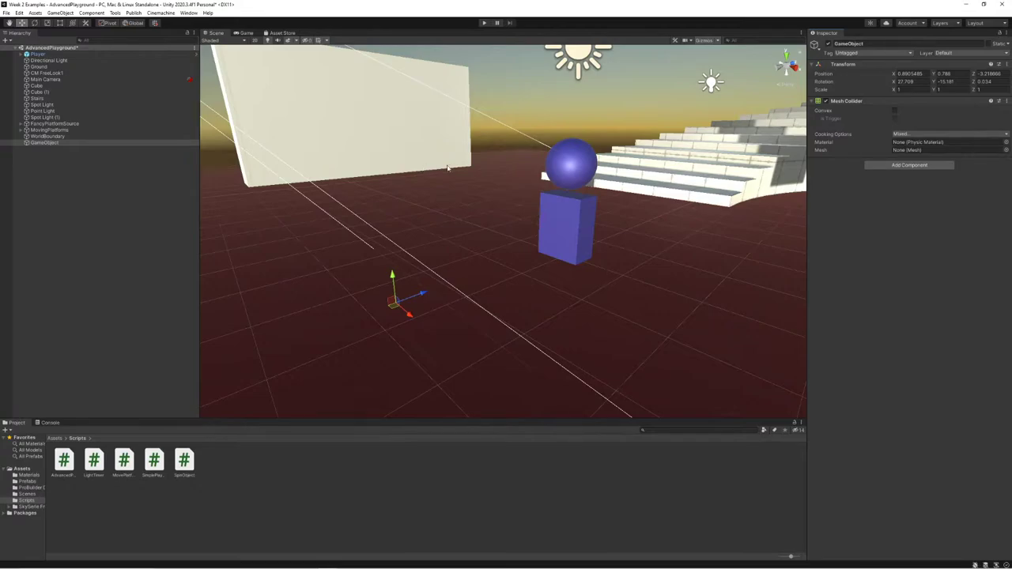
# Step: Examine the Mesh Collider on the Stairs for comparison and return to the empty GameObject
pyautogui.click(706, 166)
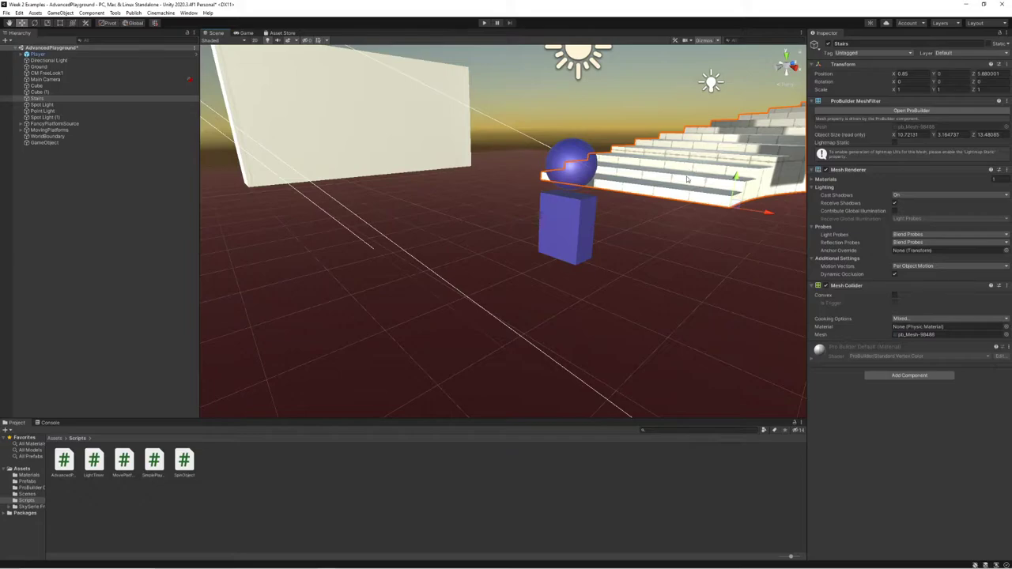
pyautogui.moveTo(687, 179); pyautogui.dragTo(705, 188, button='right')
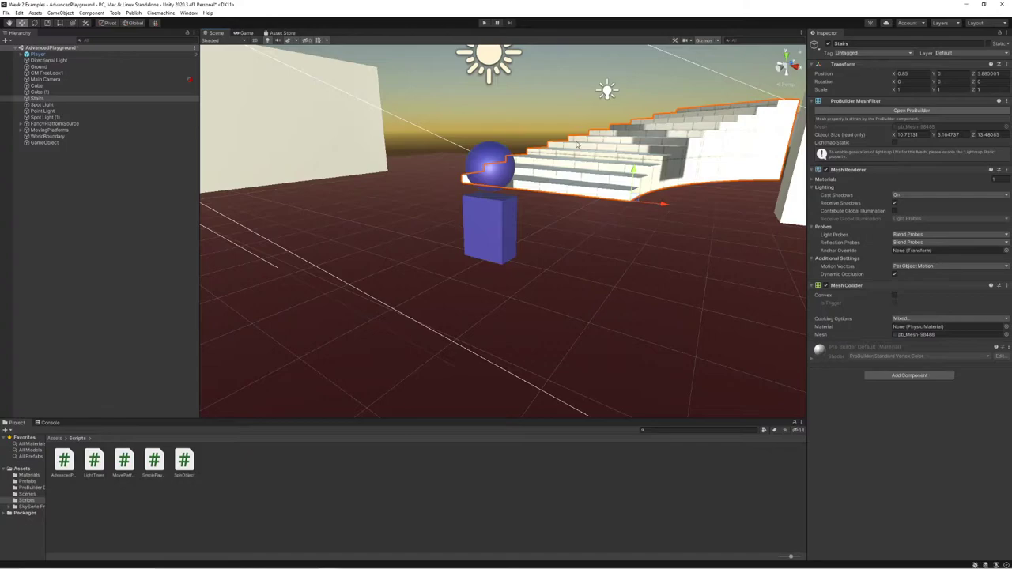
pyautogui.click(103, 142)
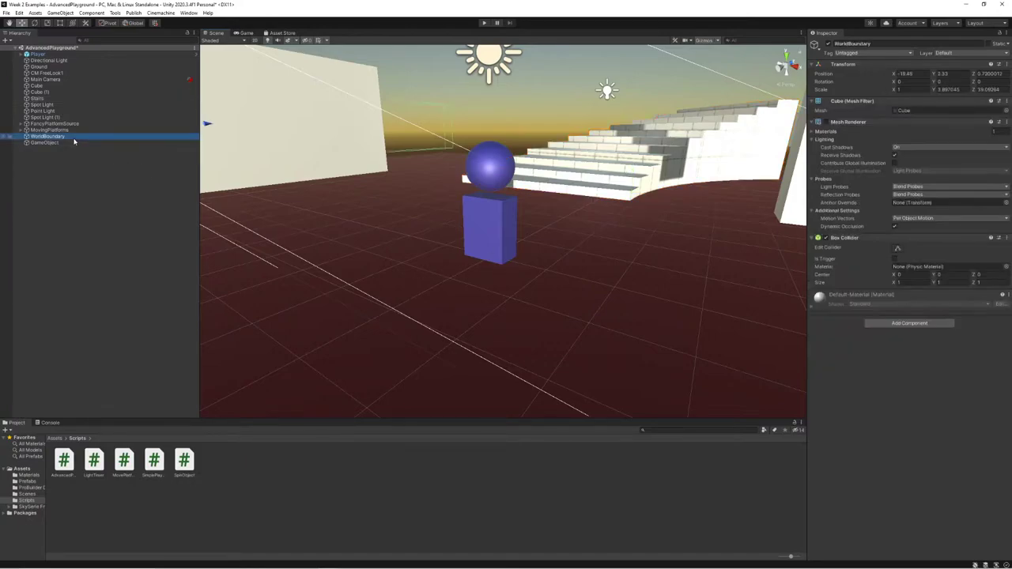
pyautogui.press('f')
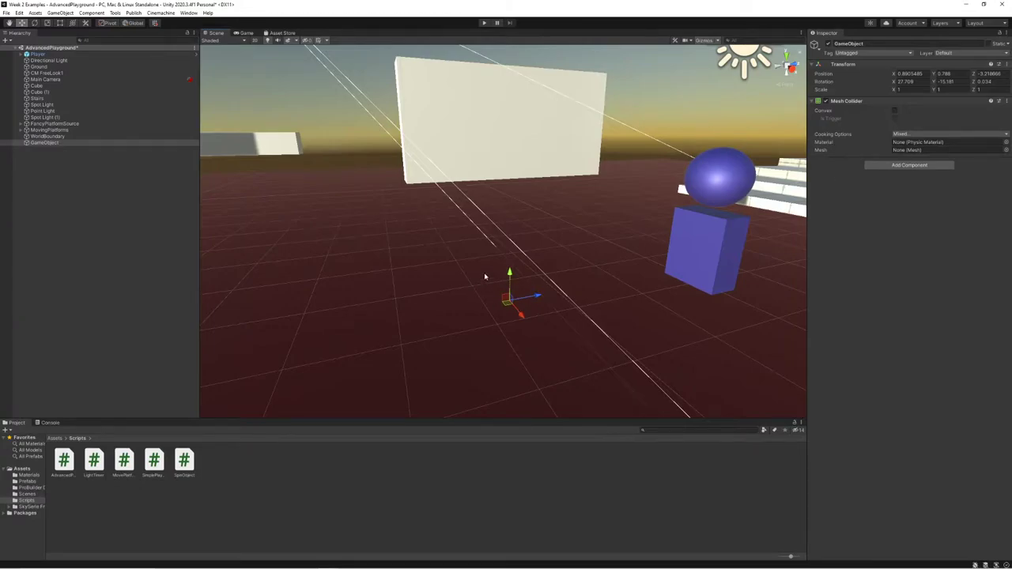
# Step: Replace the empty GameObject's Mesh Collider with a Box Collider
pyautogui.rightClick(879, 100)
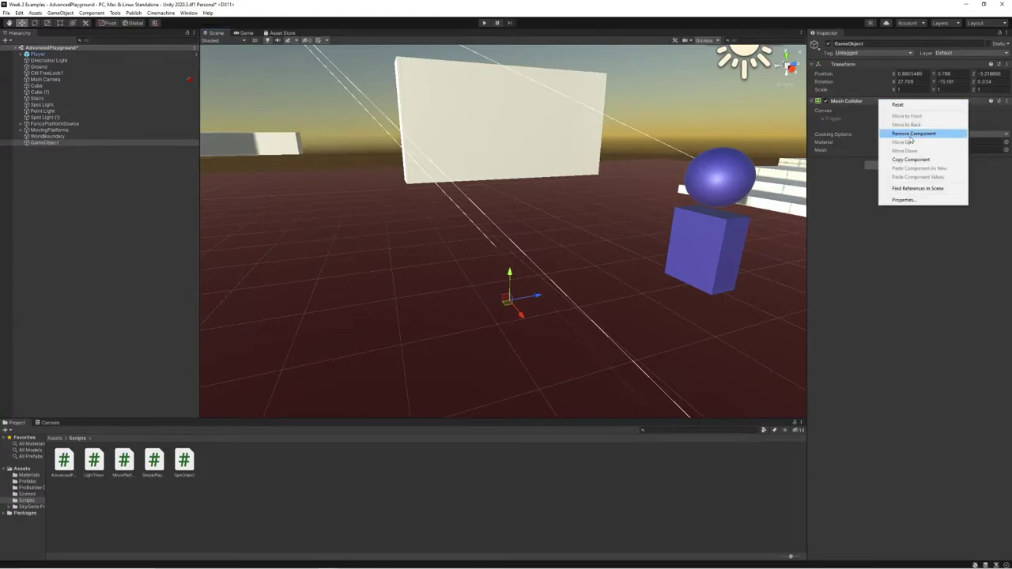
pyautogui.click(909, 133)
pyautogui.click(906, 106)
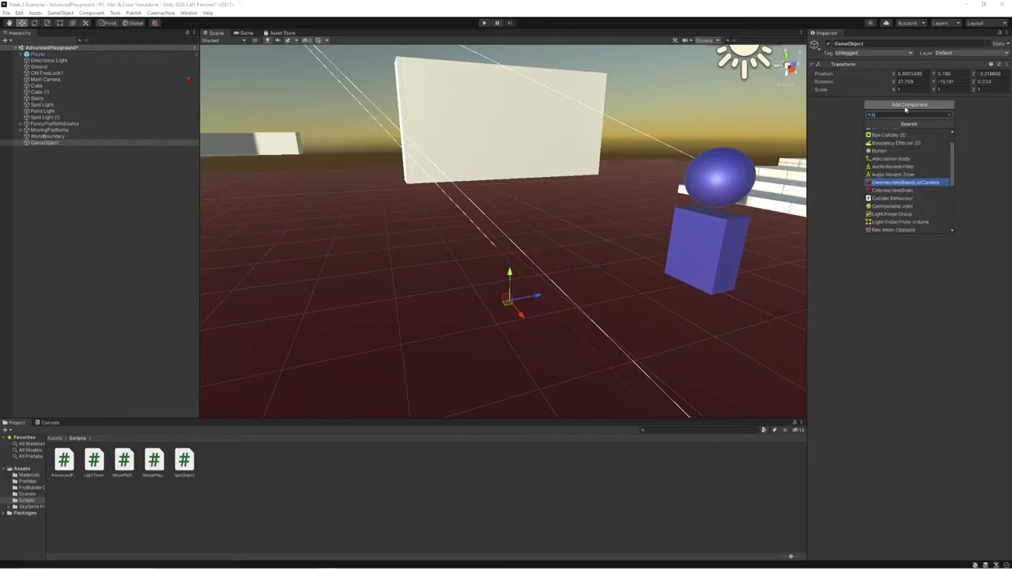
pyautogui.write('box')
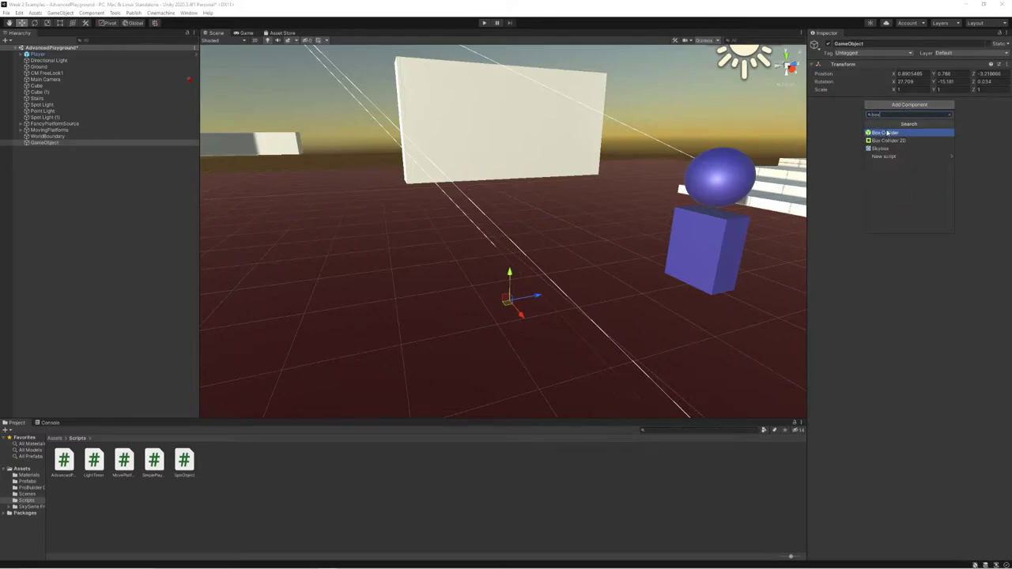
pyautogui.click(884, 132)
pyautogui.moveTo(625, 194); pyautogui.dragTo(557, 219, button='right')
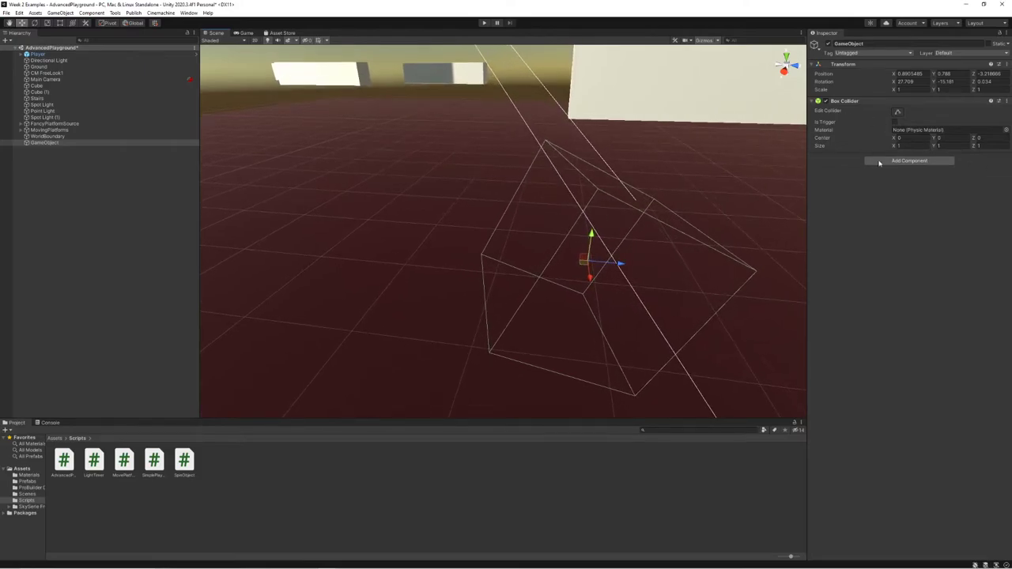
pyautogui.moveTo(601, 191); pyautogui.dragTo(743, 162, button='right')
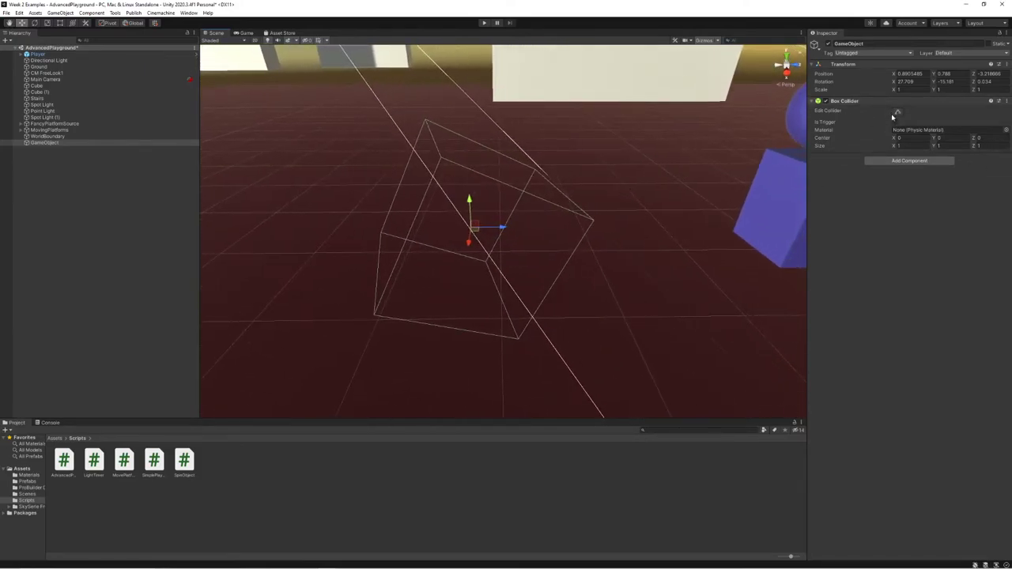
pyautogui.click(896, 113)
pyautogui.moveTo(500, 168); pyautogui.dragTo(512, 149)
pyautogui.moveTo(531, 168); pyautogui.dragTo(444, 162, button='right')
pyautogui.hotkey('ctrl', 'z')
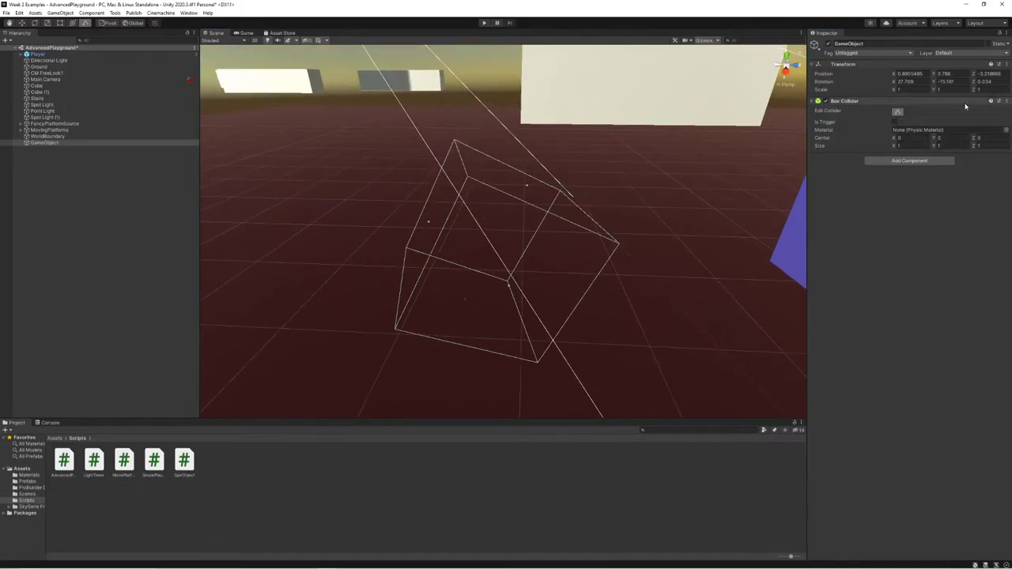
# Step: Reset the empty GameObject's rotation to 0 on all axes
pyautogui.click(102, 143)
pyautogui.click(953, 82)
pyautogui.write('0')
pyautogui.hotkey('shift', 'Tab')
pyautogui.write('0')
pyautogui.click(993, 84)
pyautogui.keyDown('alt'); pyautogui.moveTo(488, 189); pyautogui.dragTo(660, 198); pyautogui.keyUp('alt')
# Step: Stretch the GameObject's Box Collider to a size of about 7.11 in X and 1.81 in Y, and deselect it
pyautogui.click(94, 143)
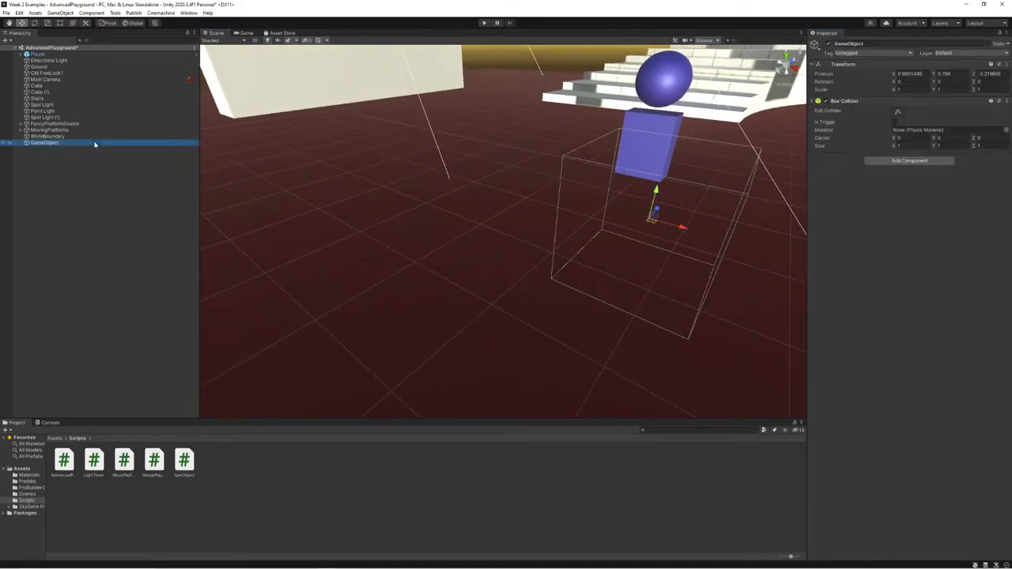
pyautogui.click(897, 112)
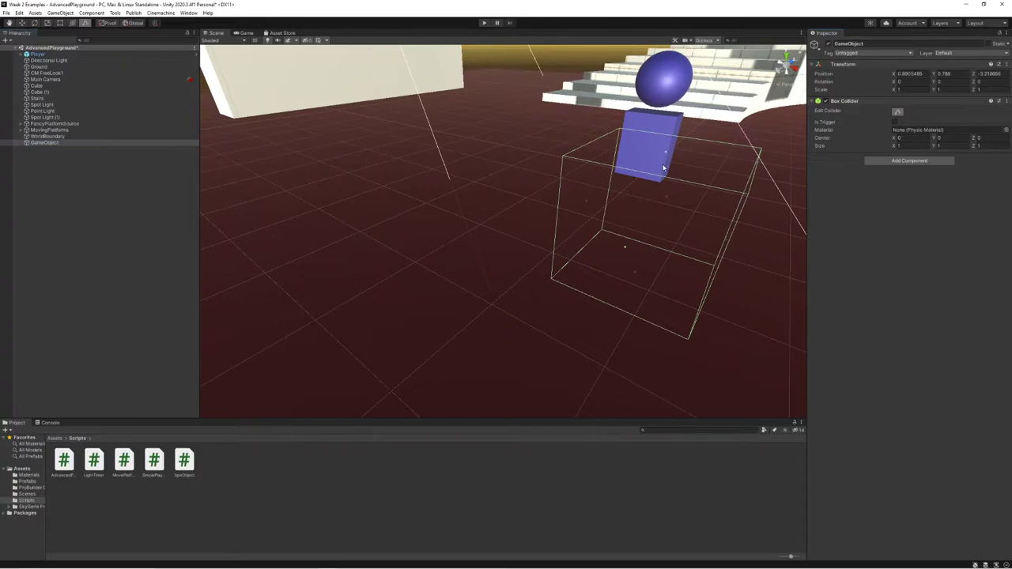
pyautogui.moveTo(665, 168); pyautogui.dragTo(708, 124)
pyautogui.moveTo(709, 124); pyautogui.dragTo(612, 237, button='right')
pyautogui.scroll(-6, 610, 244)
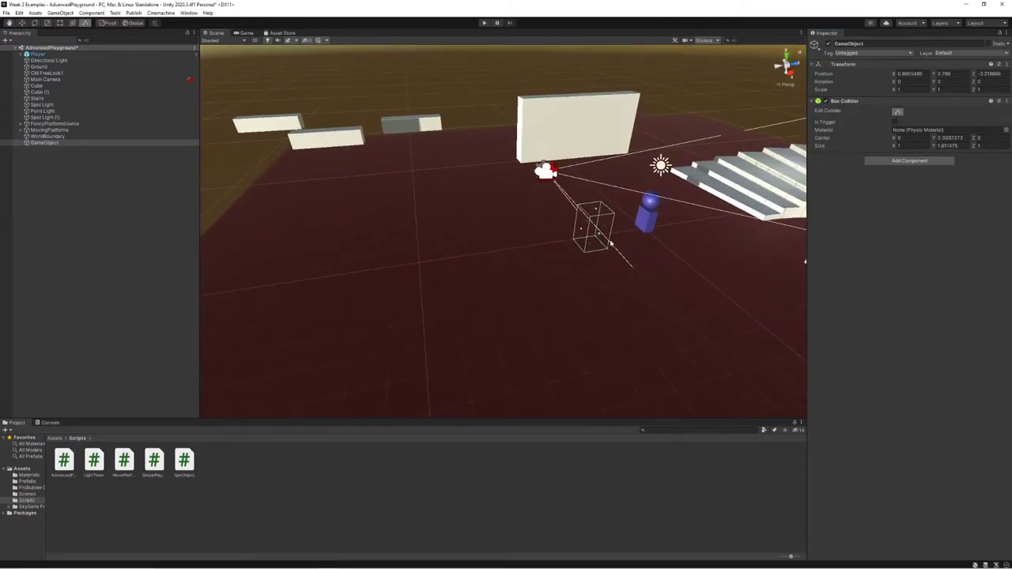
pyautogui.moveTo(600, 236); pyautogui.dragTo(743, 365)
pyautogui.press('a')
pyautogui.moveTo(672, 309); pyautogui.dragTo(781, 307, button='right')
pyautogui.click(82, 222)
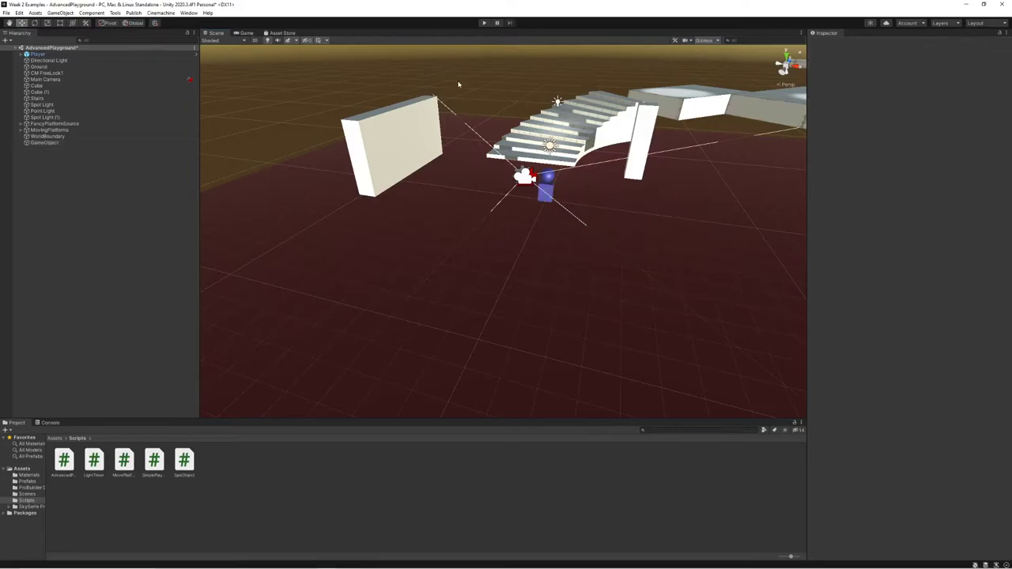
# Step: Playtest the invisible Box Collider by walking the player toward it, and stop playing
pyautogui.click(485, 23)
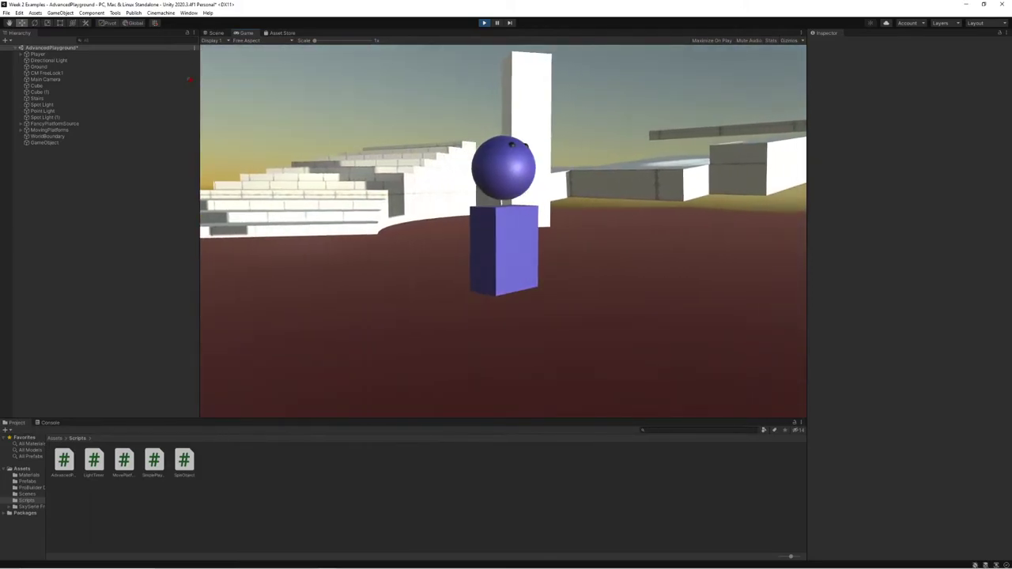
pyautogui.press('s')
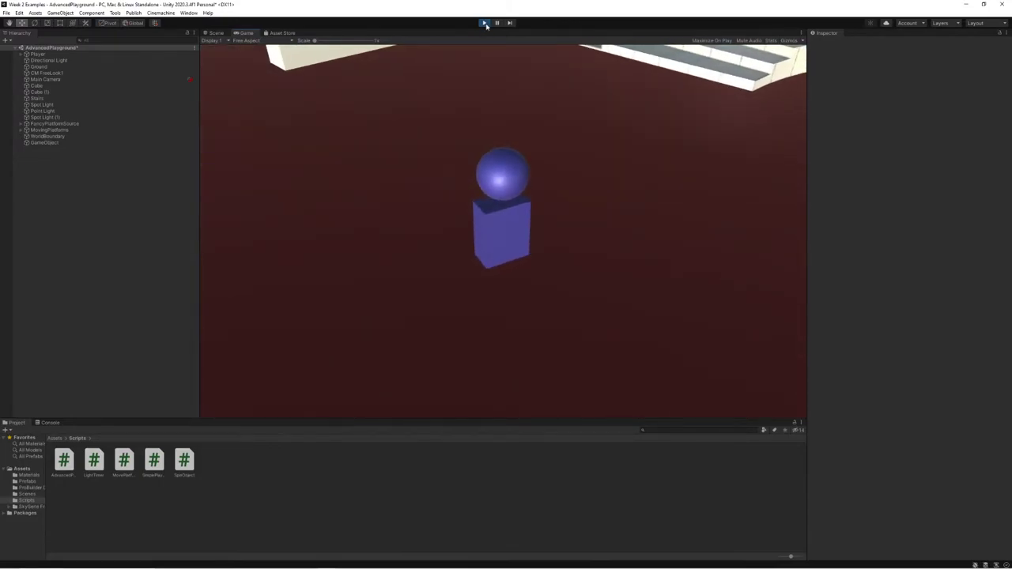
pyautogui.click(484, 22)
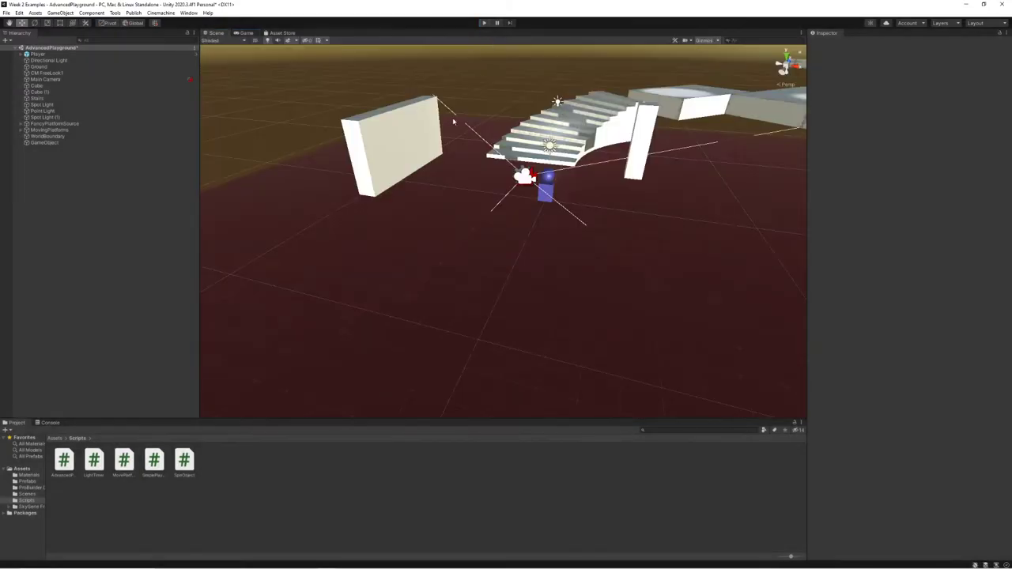
# Step: Compare the collider components on the empty GameObject, the Stairs and the freestanding wall
pyautogui.click(84, 144)
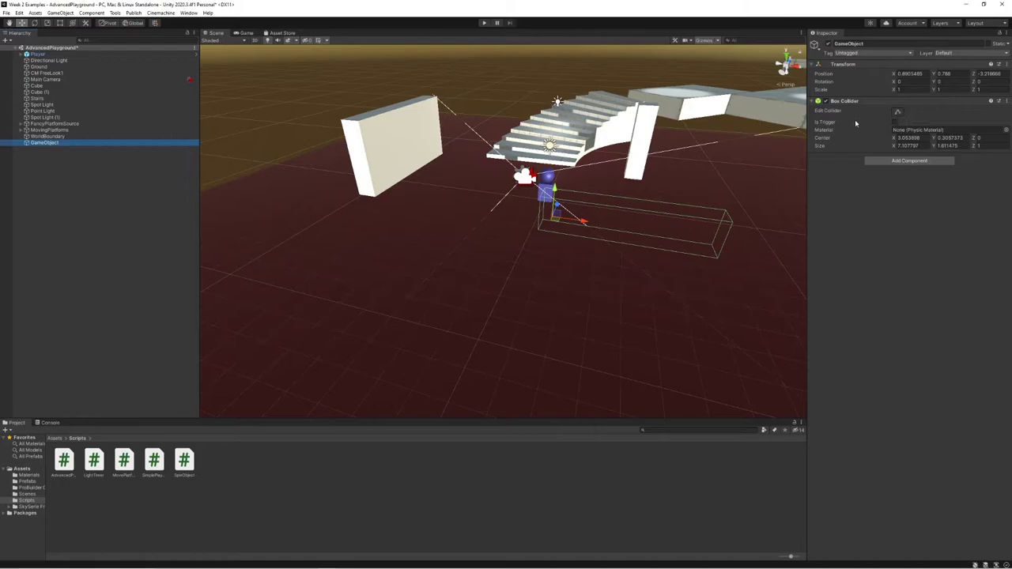
pyautogui.click(607, 120)
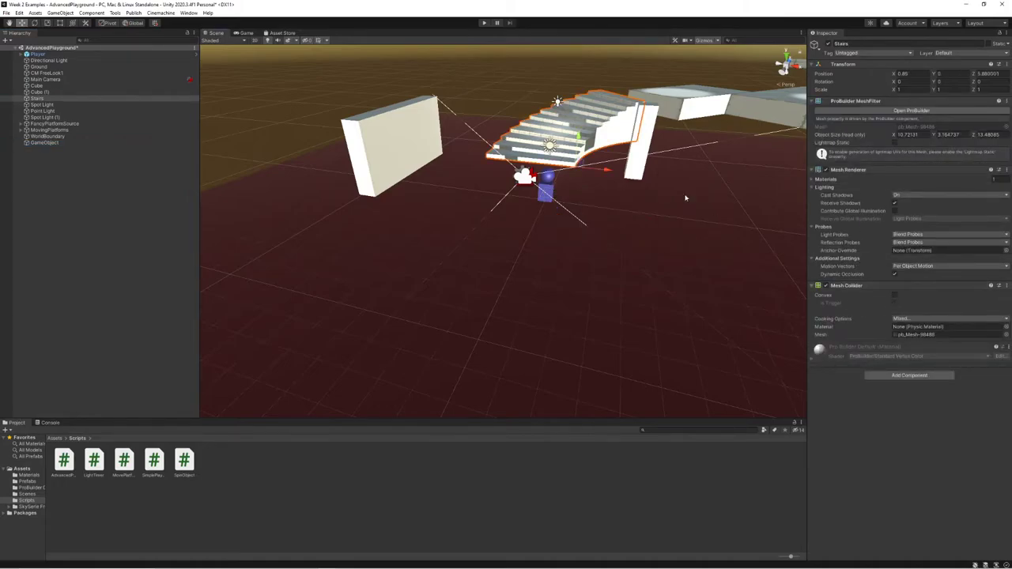
pyautogui.click(421, 140)
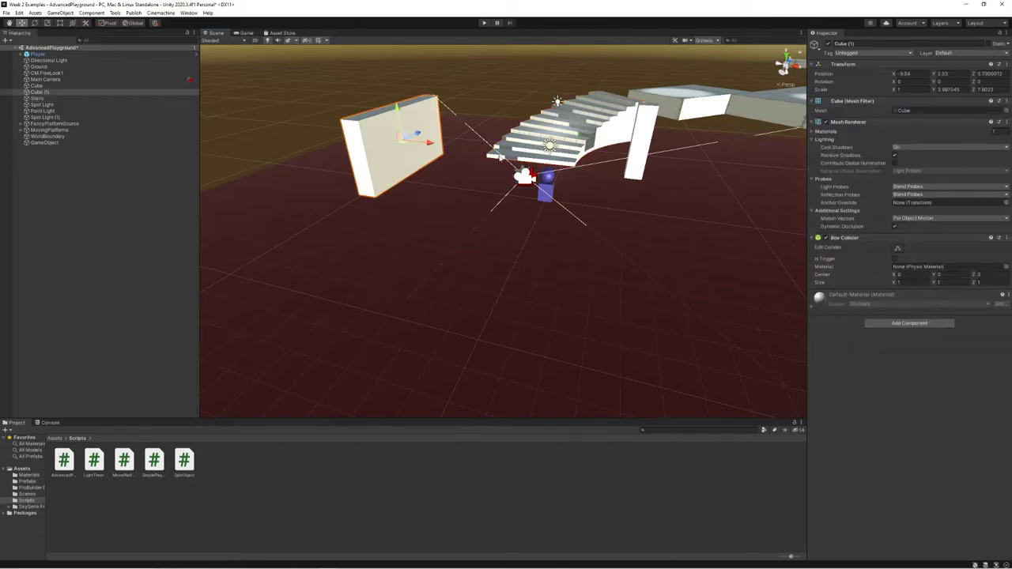
# Step: Enable Is Trigger on the empty GameObject's Box Collider, playtest the scene, and stop playing
pyautogui.click(72, 143)
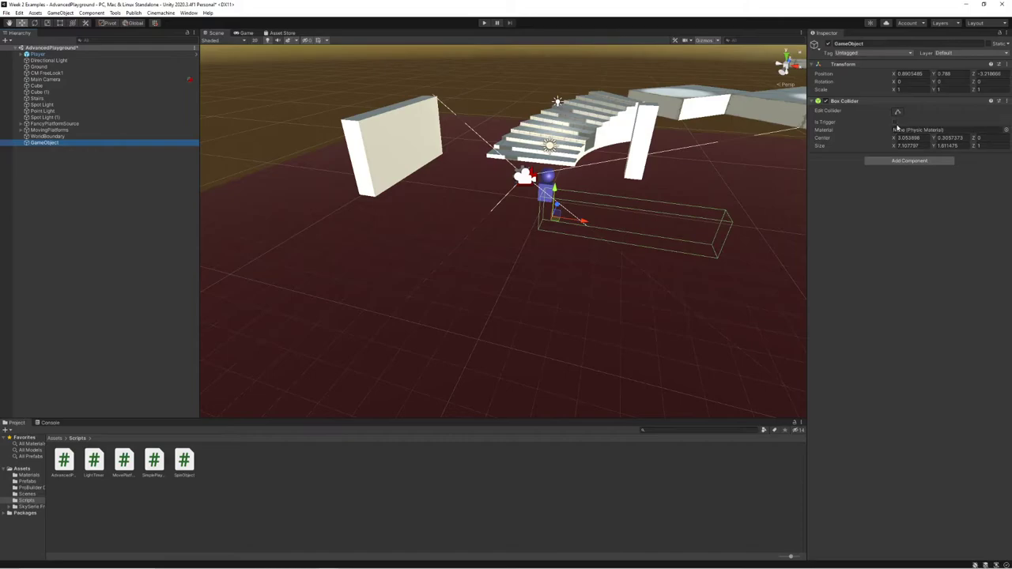
pyautogui.click(896, 124)
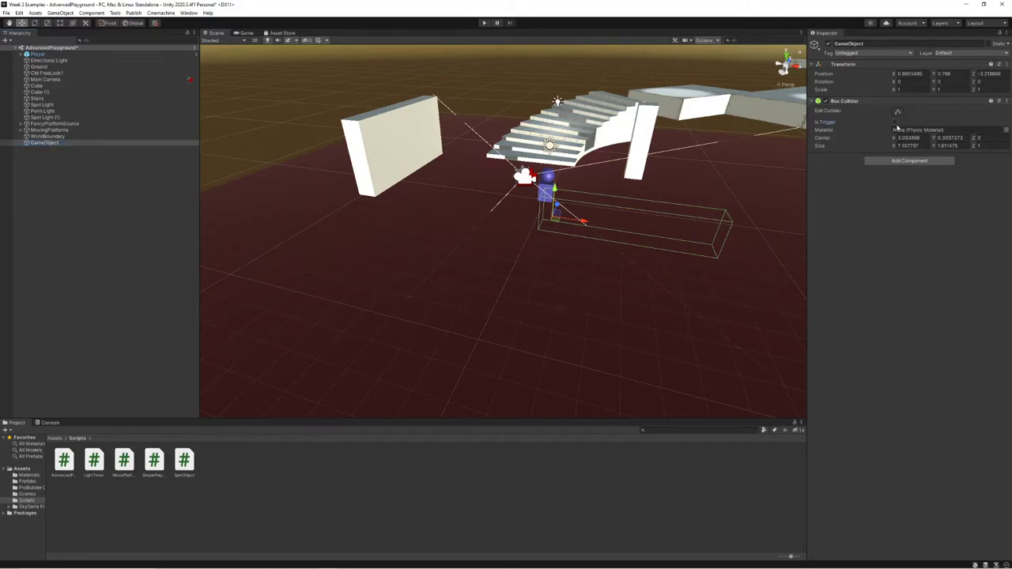
pyautogui.click(484, 24)
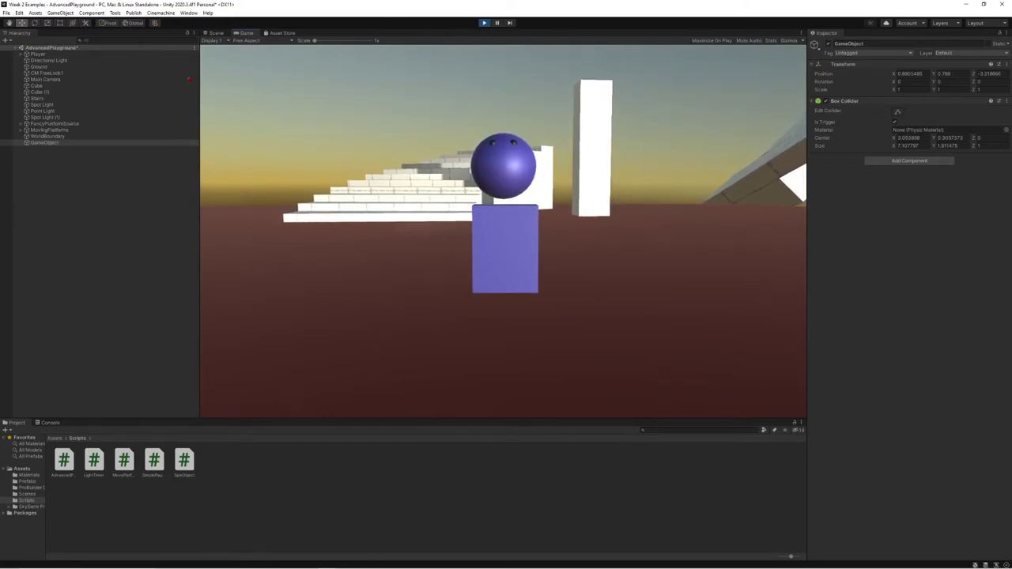
pyautogui.click(484, 23)
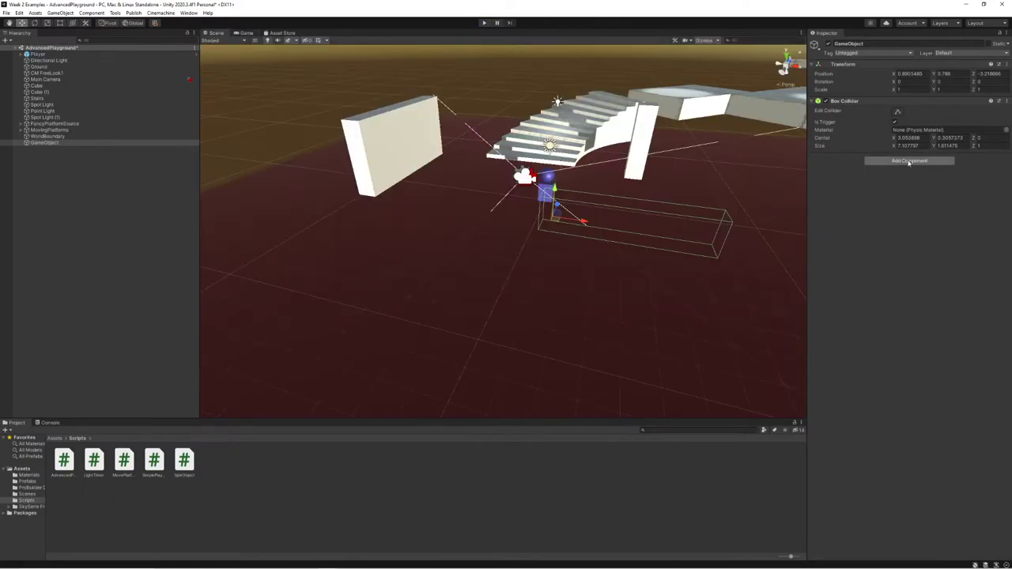
# Step: Add a new script named TriggerExample to the empty GameObject and open it in Visual Studio
pyautogui.click(926, 161)
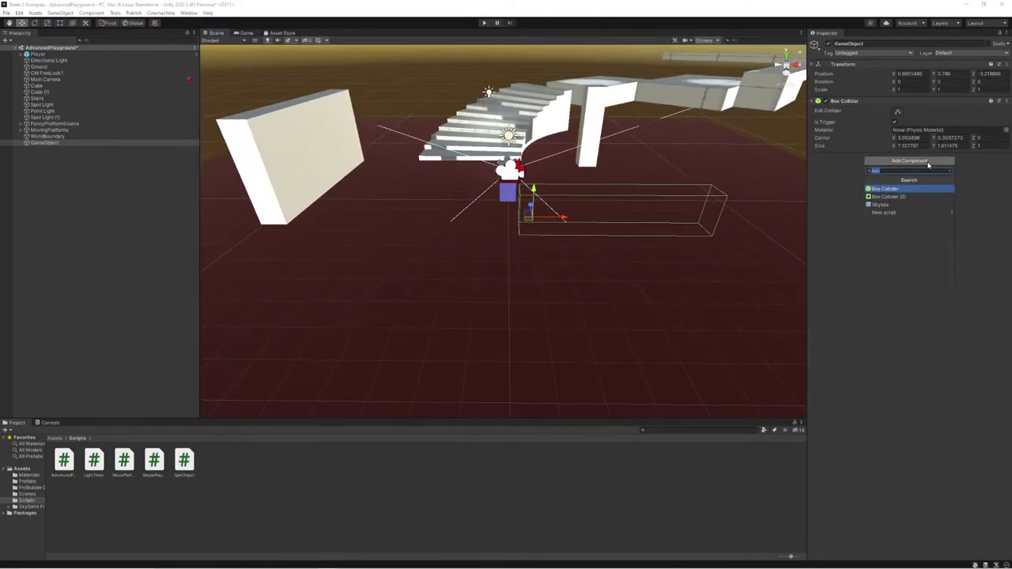
pyautogui.write('T')
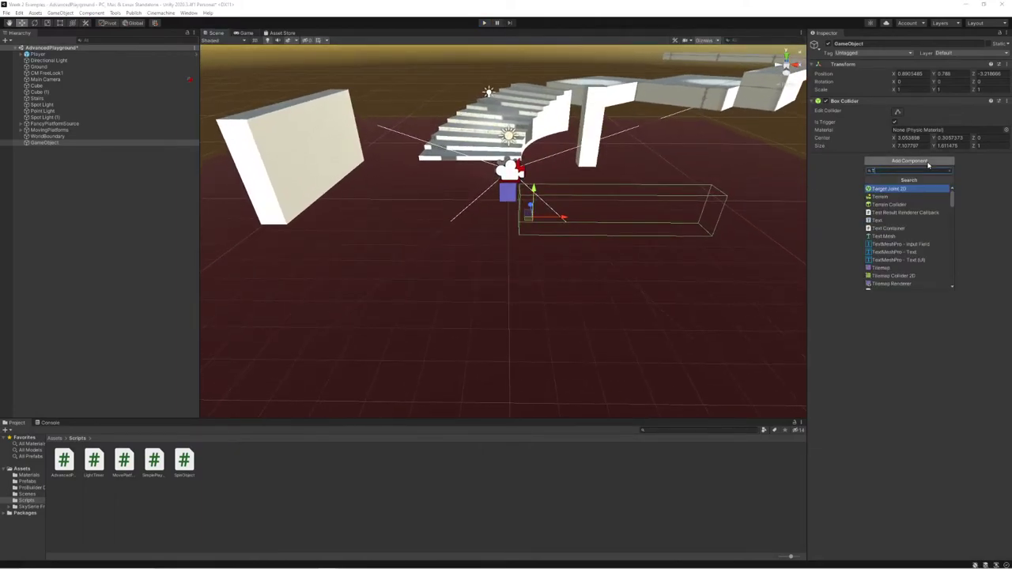
pyautogui.write('riggerExample')
pyautogui.press('Return')
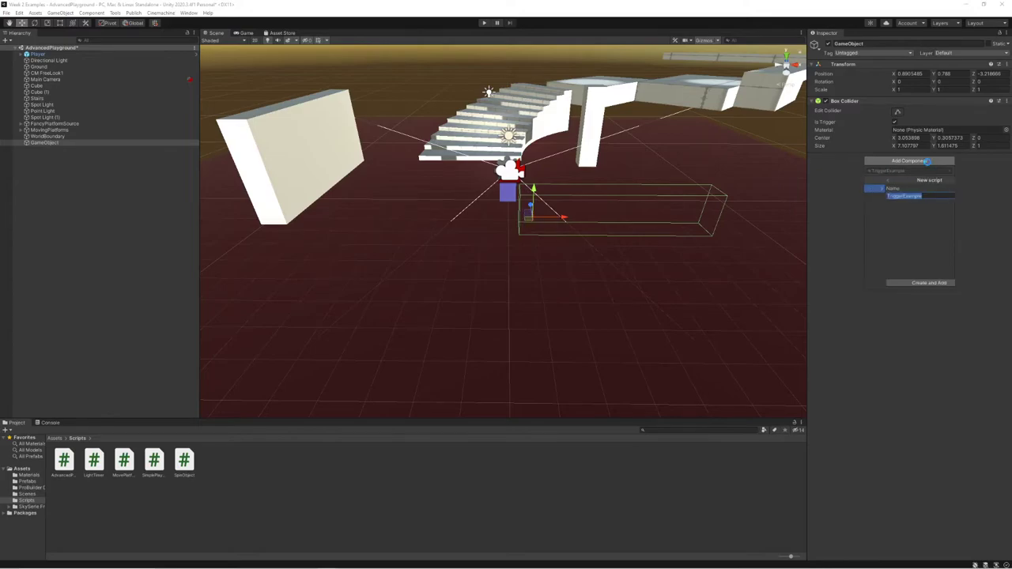
pyautogui.press('Return')
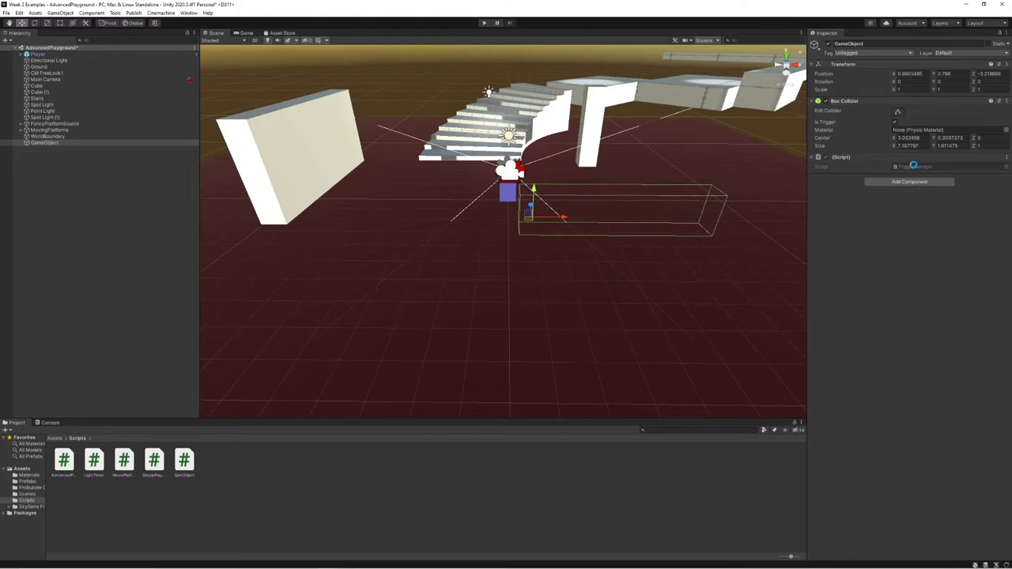
pyautogui.doubleClick(915, 167)
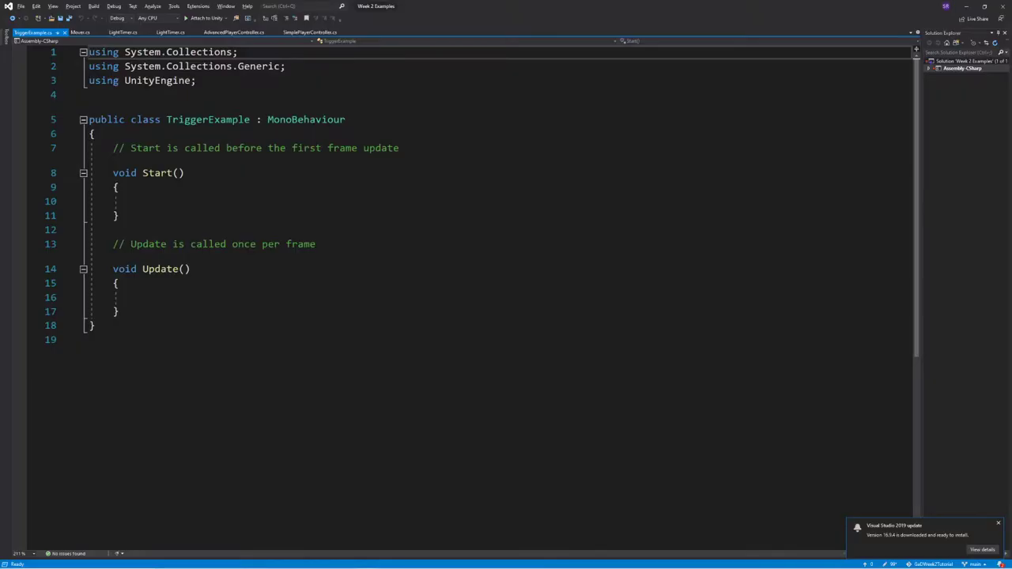
# Step: Delete the Start and Update methods and their comments from the TriggerExample class, leaving blank lines in its body
pyautogui.click(261, 243)
pyautogui.moveTo(118, 311); pyautogui.dragTo(90, 134)
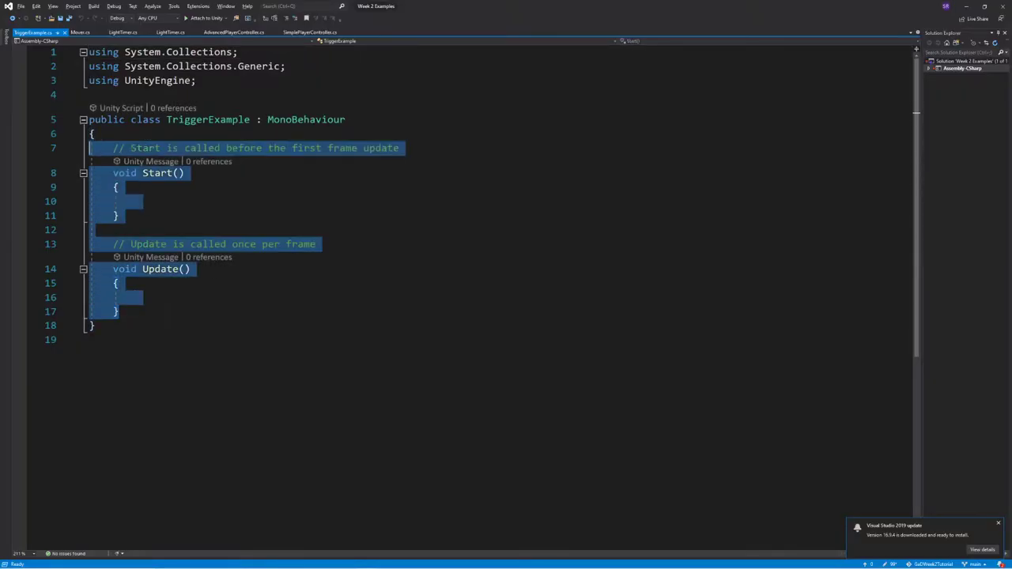
pyautogui.press('BackSpace')
pyautogui.press('Return')
pyautogui.press('Return')
pyautogui.press('Up')
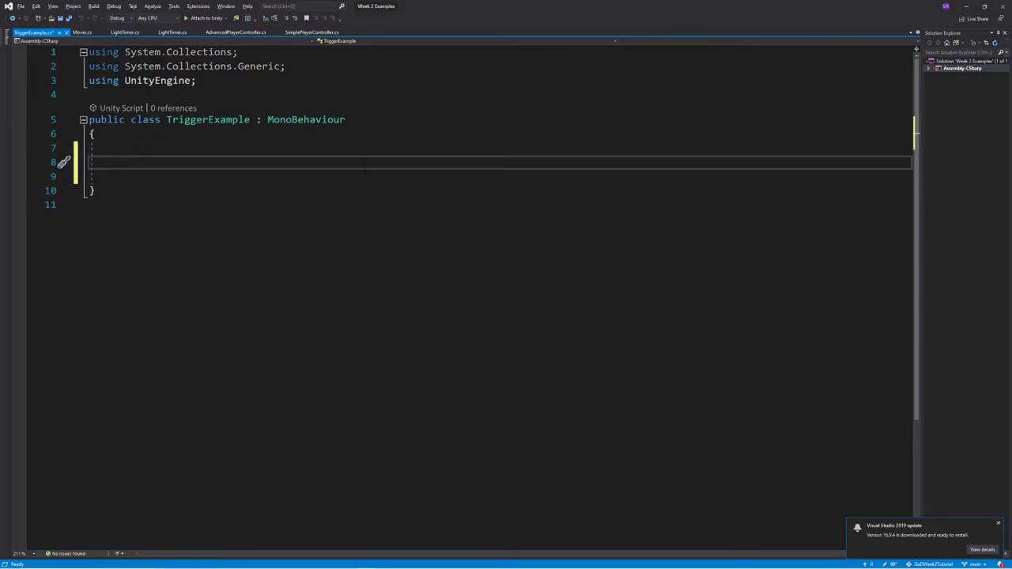
# Step: Add a private void OnTriggerEnter(Collider other) method to the TriggerExample class and save the script
pyautogui.write('ontrig')
pyautogui.press('Tab')
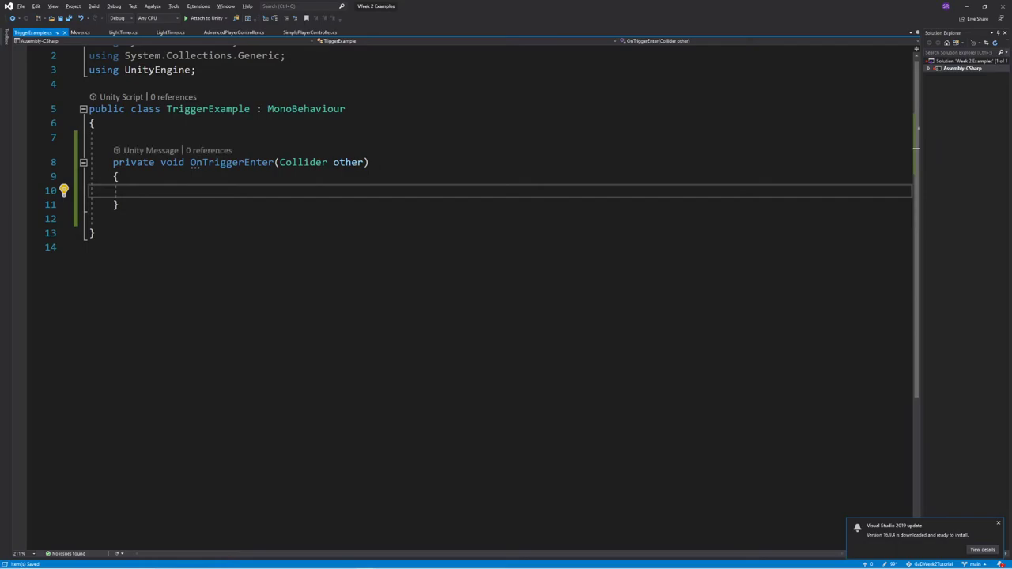
pyautogui.moveTo(368, 162); pyautogui.dragTo(172, 162)
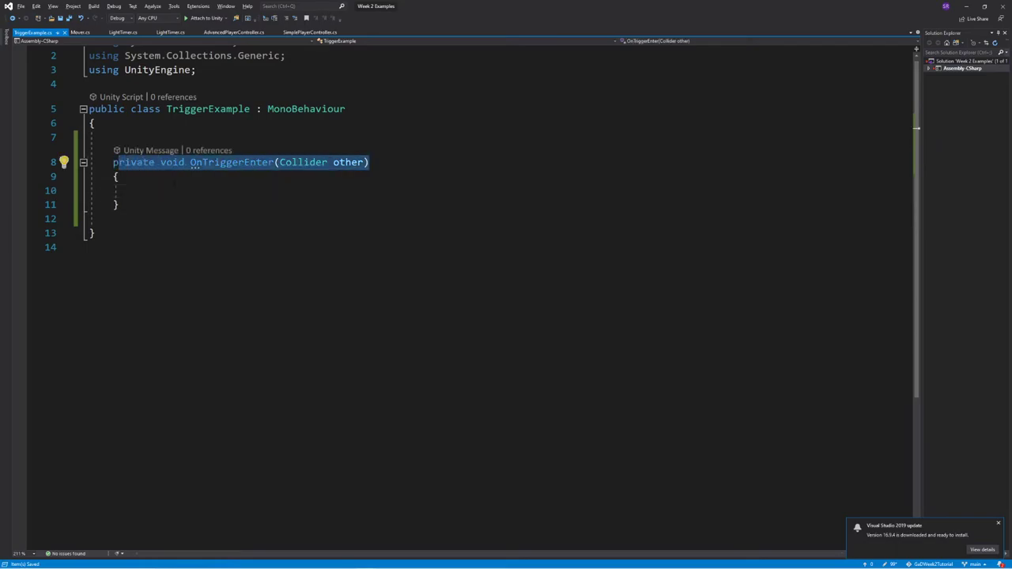
pyautogui.click(174, 190)
# Step: Switch to Unity and raise the trigger GameObject to a Y position of 0.99
pyautogui.hotkey('alt', 'Tab')
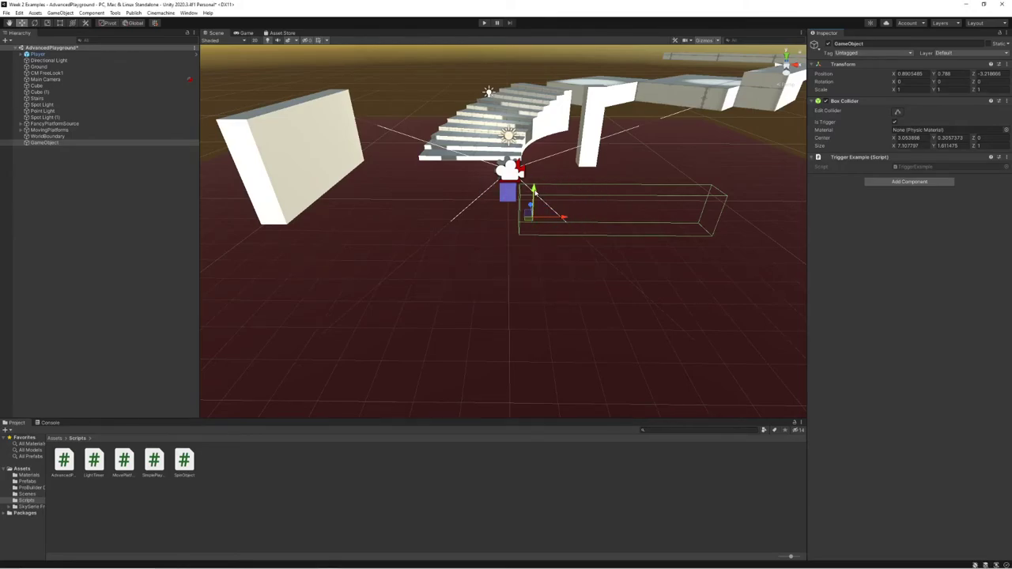
pyautogui.hotkey('alt', 'Tab')
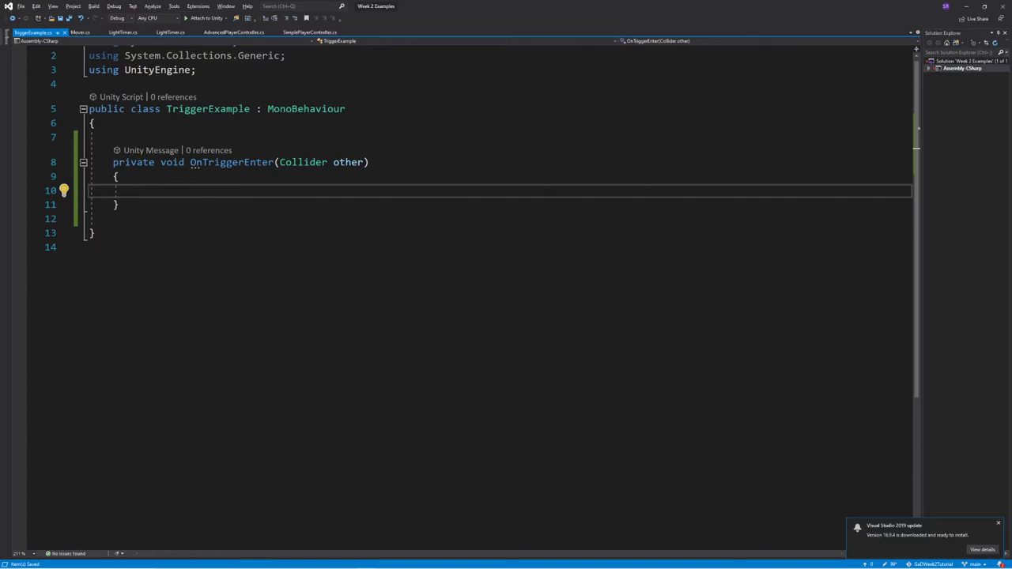
pyautogui.hotkey('alt', 'Tab')
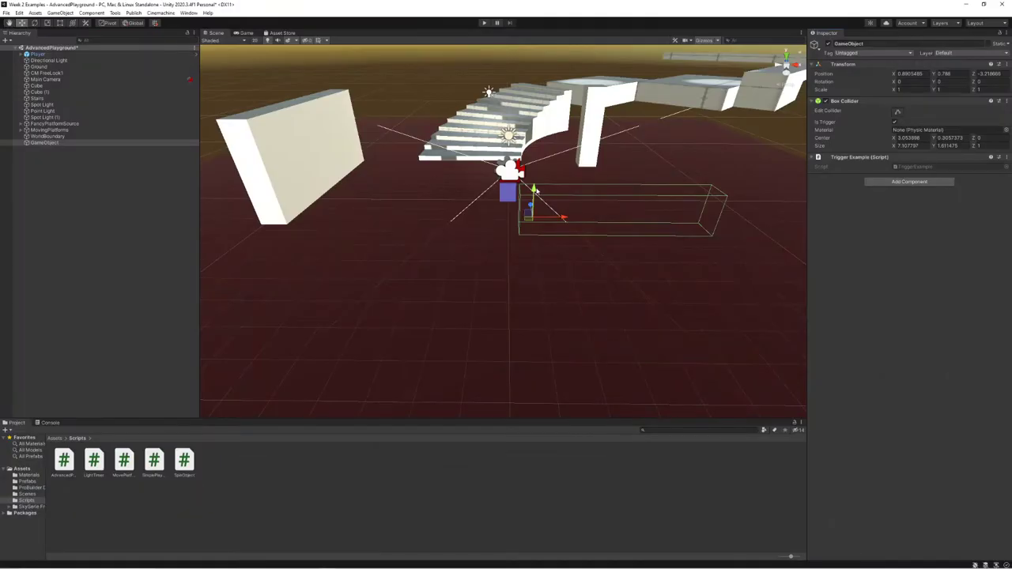
pyautogui.keyDown('alt'); pyautogui.moveTo(545, 194); pyautogui.dragTo(609, 185); pyautogui.keyUp('alt')
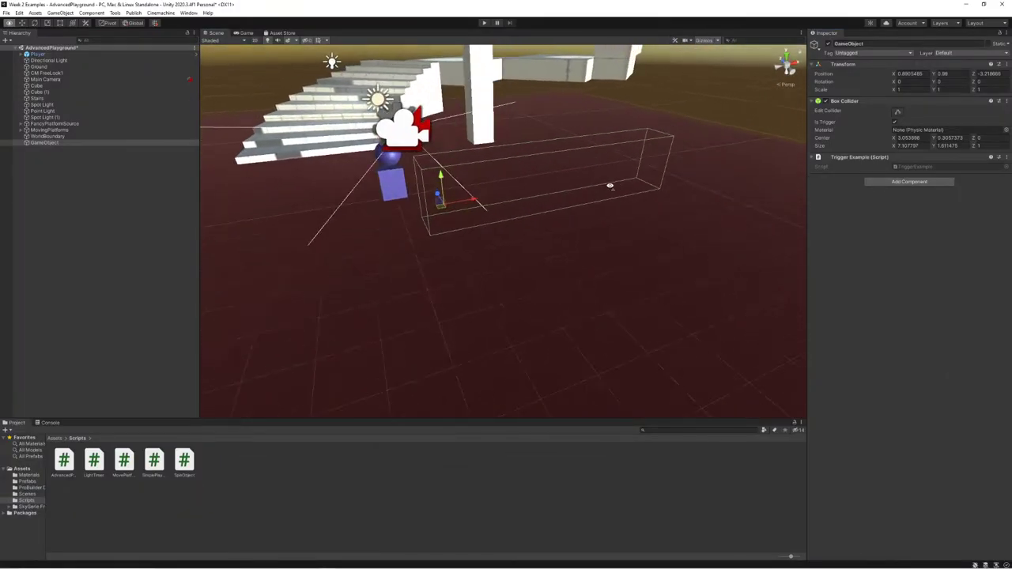
# Step: Switch to Visual Studio, add Debug.Log("Touched the invisible wall!"); inside OnTriggerEnter, and save the script
pyautogui.hotkey('alt', 'Tab')
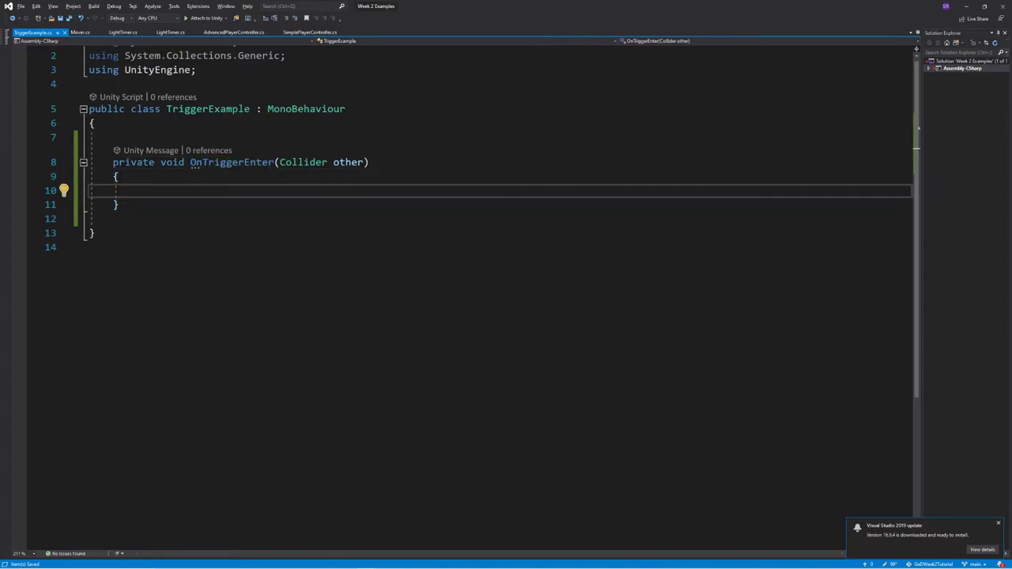
pyautogui.write('Debug.Log(')
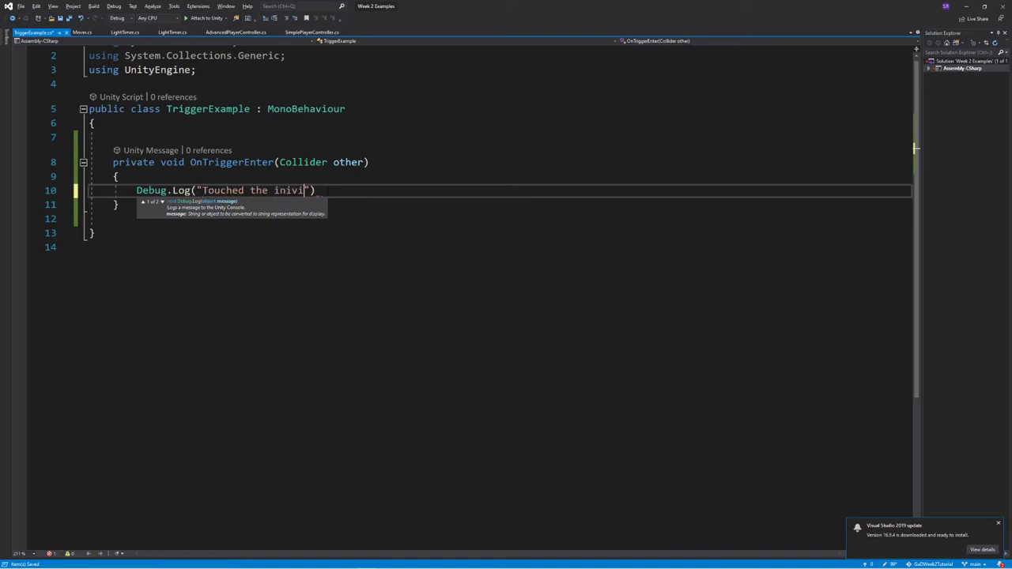
pyautogui.write('"Touched the invisible wall!")')
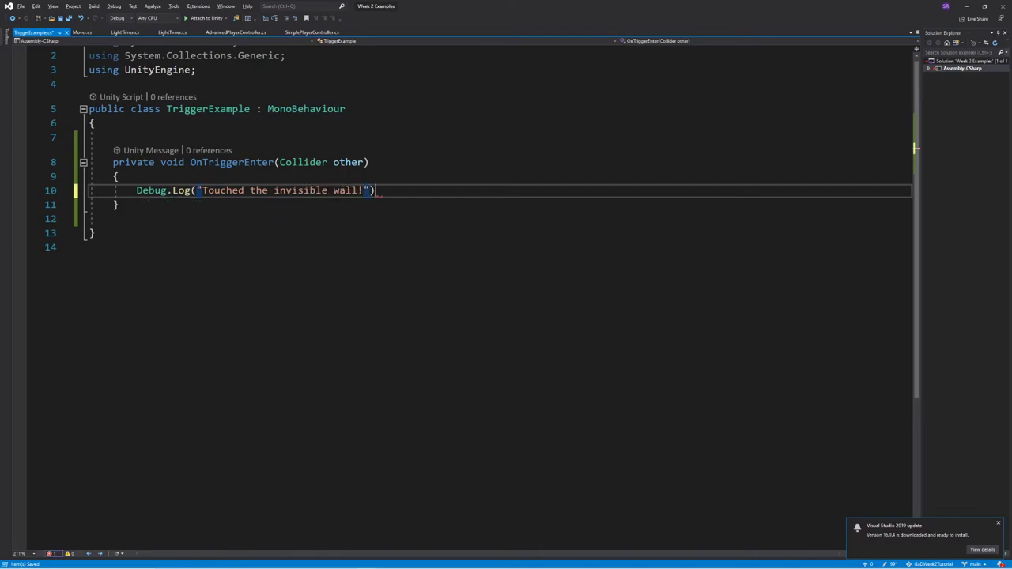
# Step: Return to Unity, show the Console, playtest by walking the player through the trigger, and inspect the logged message
pyautogui.hotkey('alt', 'Tab')
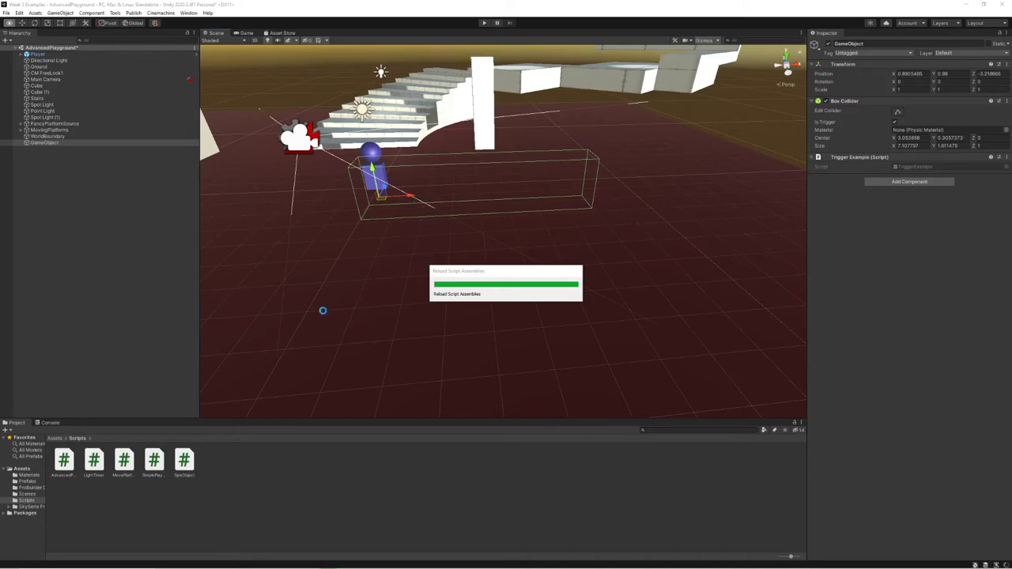
pyautogui.click(51, 423)
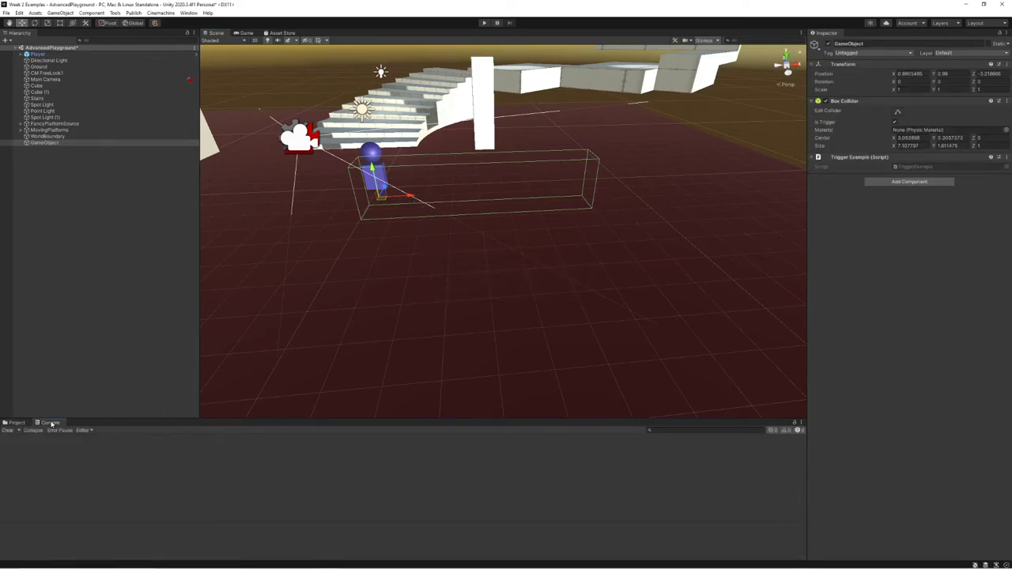
pyautogui.click(484, 24)
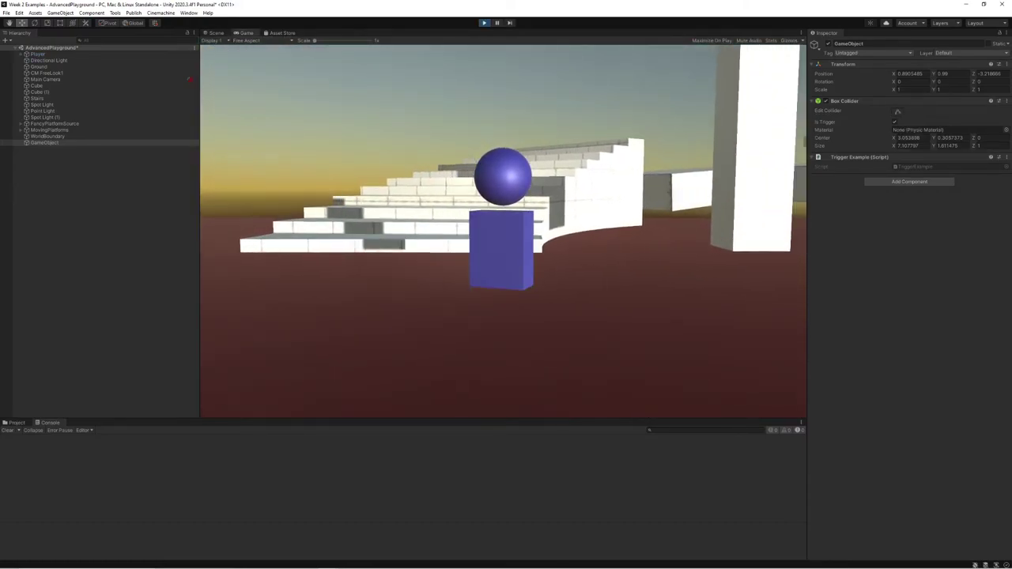
pyautogui.press('s')
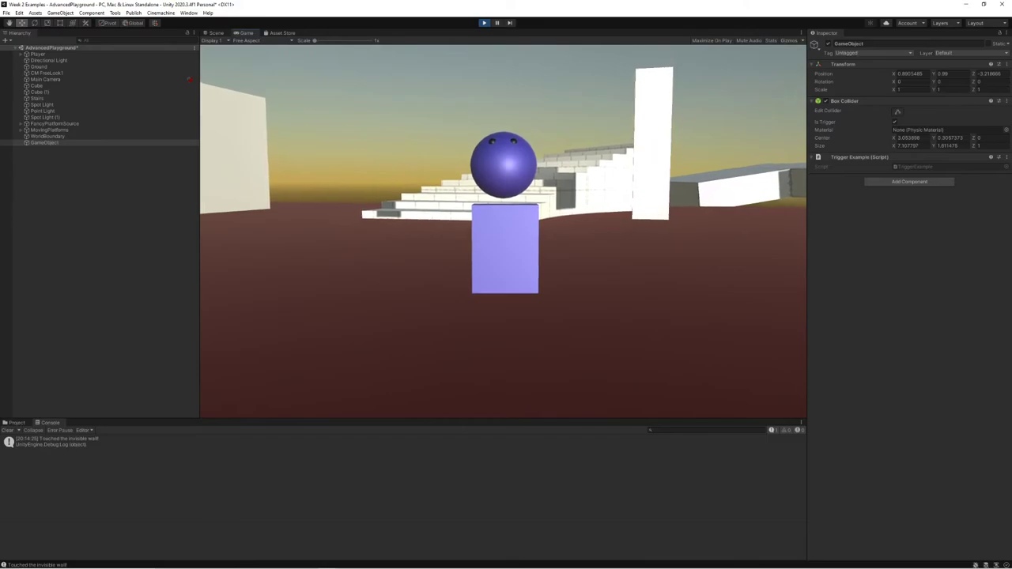
pyautogui.click(106, 445)
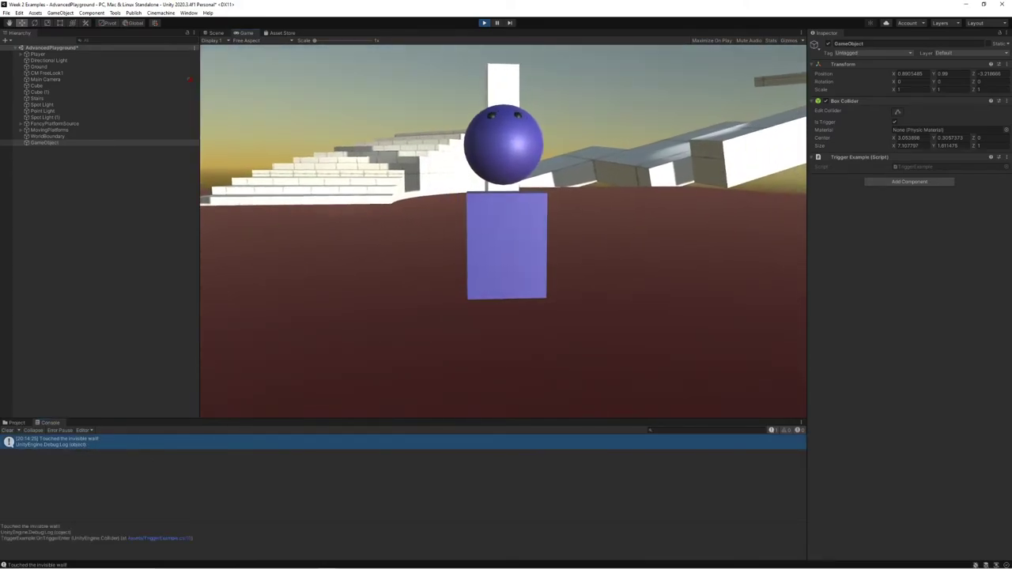
# Step: Walk the player back and forth through the trigger several times while watching the Console, and stop playing
pyautogui.press('w')
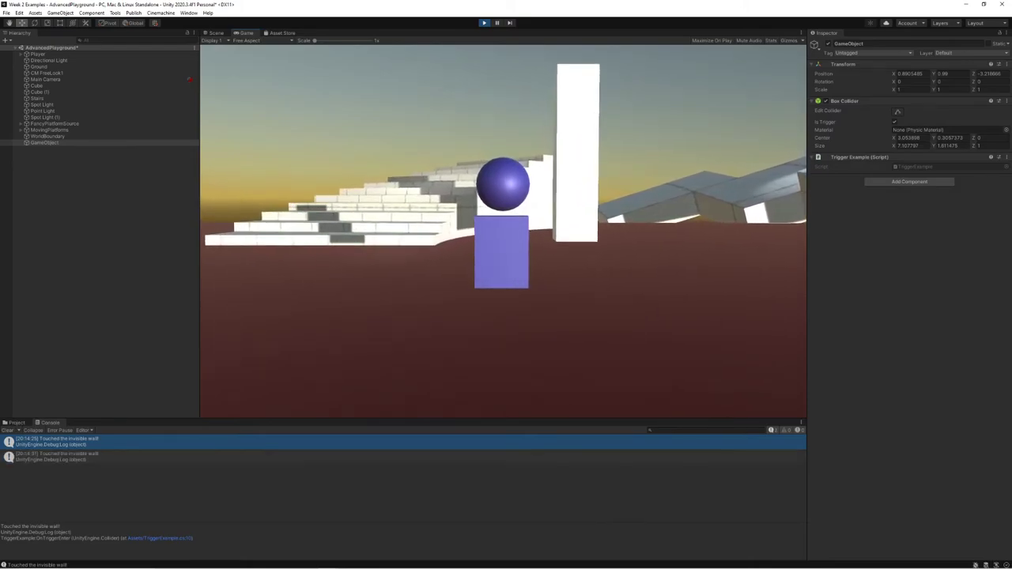
pyautogui.press('s')
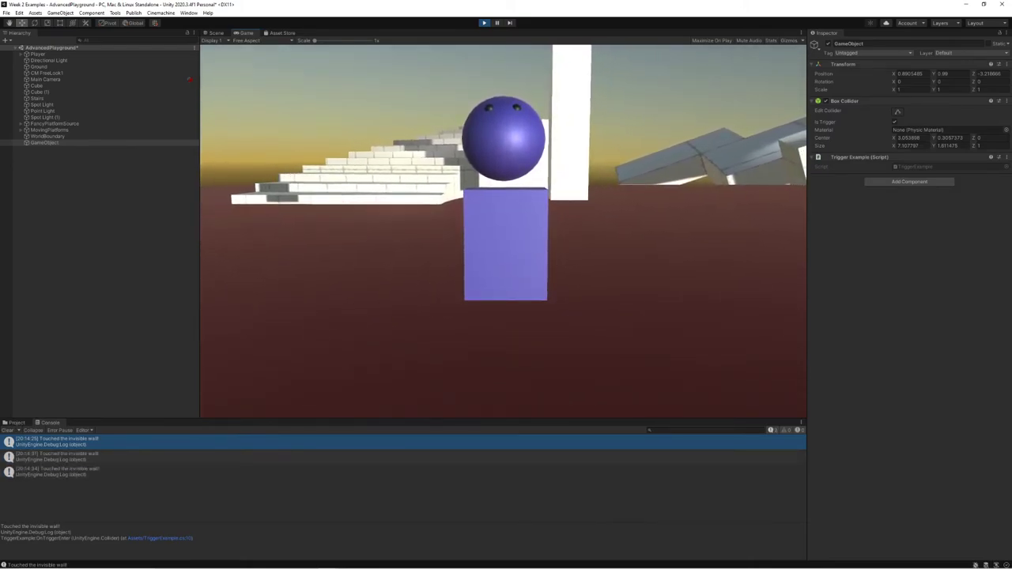
pyautogui.press('w')
pyautogui.press('w')
pyautogui.press('s')
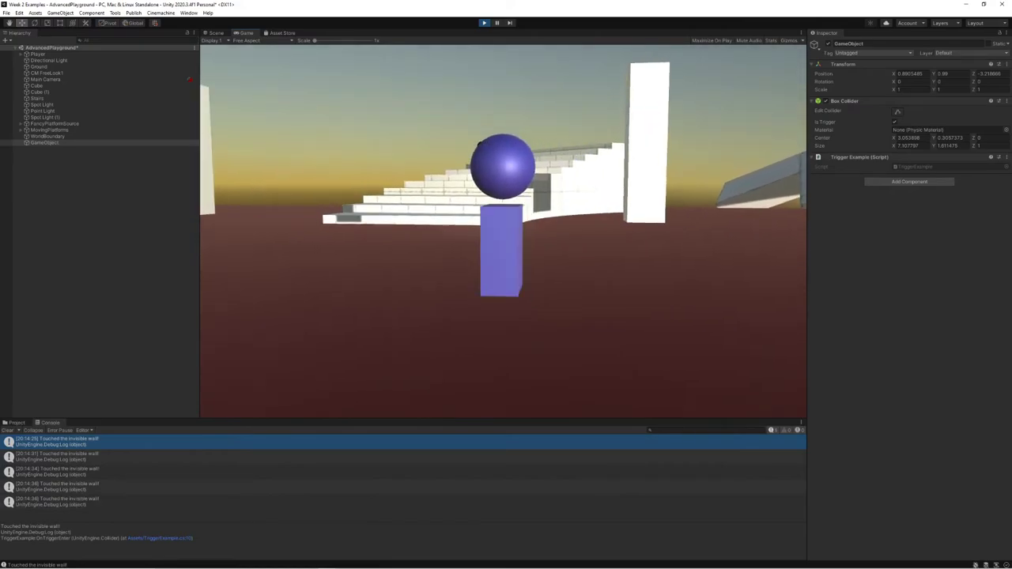
pyautogui.press('w')
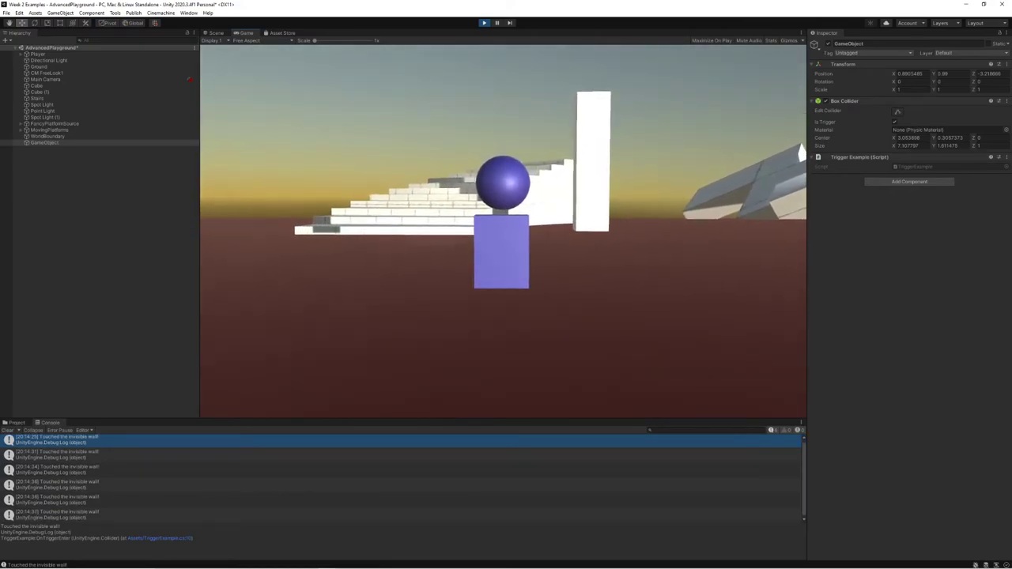
pyautogui.press('s')
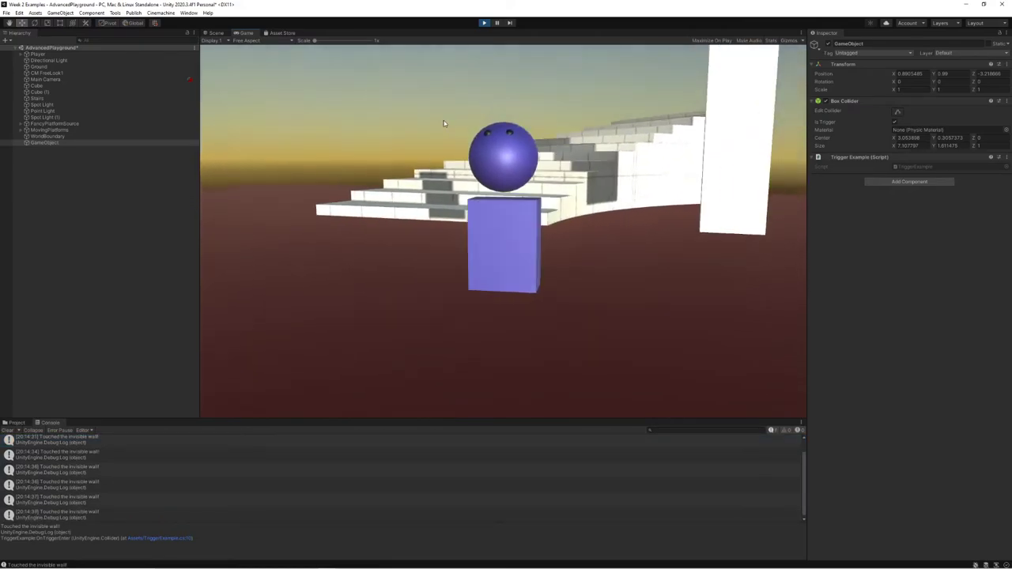
pyautogui.hotkey('ctrl', 'p')
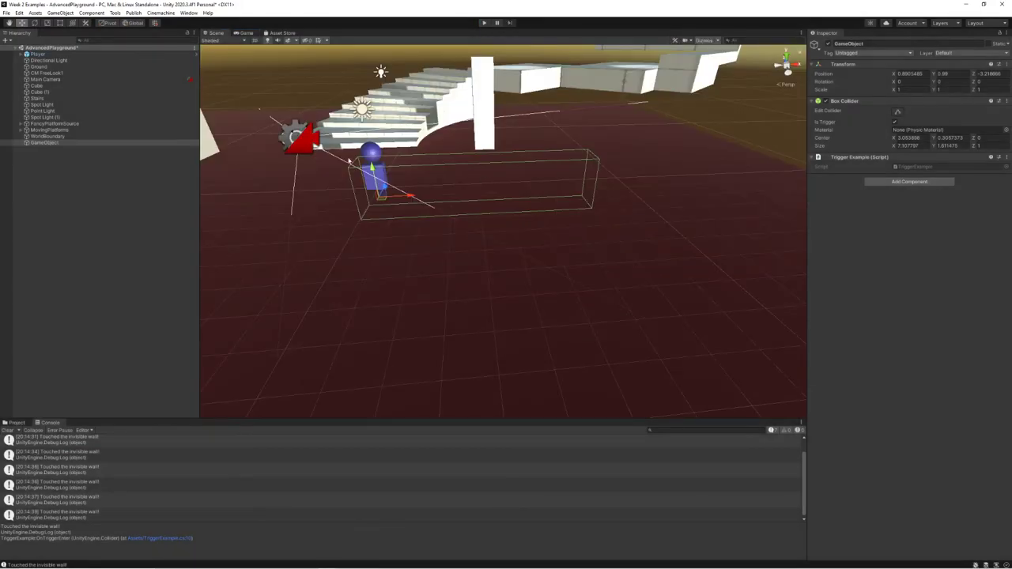
# Step: Move the trigger GameObject onto the lowest steps of the Stairs, at about X -5.13 and Z 6.47
pyautogui.click(83, 144)
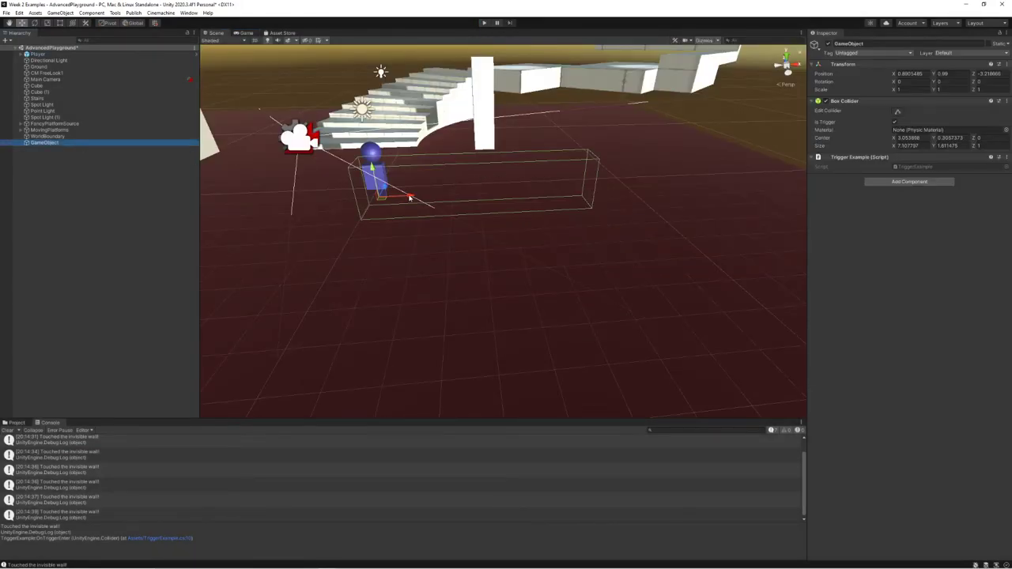
pyautogui.press('w')
pyautogui.moveTo(287, 198); pyautogui.dragTo(361, 201, button='right')
pyautogui.press('a')
pyautogui.press('s')
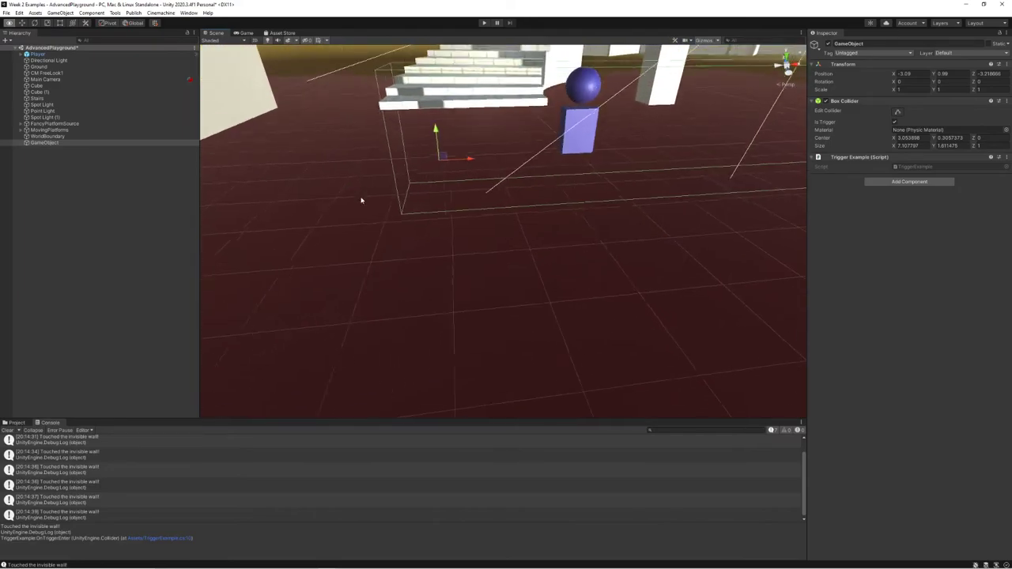
pyautogui.moveTo(455, 164); pyautogui.dragTo(513, 161, button='right')
pyautogui.press('a')
pyautogui.moveTo(461, 179); pyautogui.dragTo(365, 116)
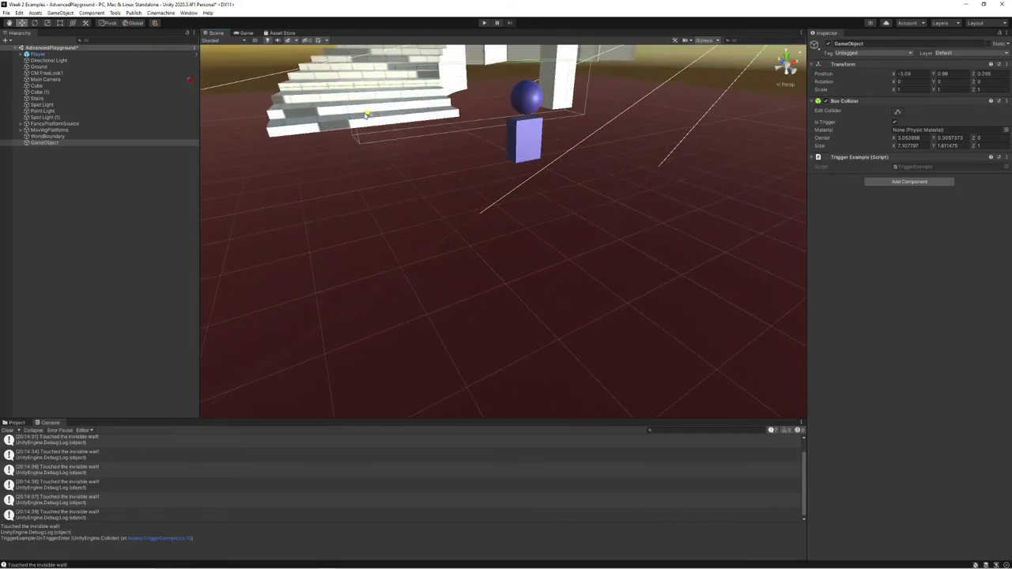
pyautogui.press('w')
pyautogui.moveTo(354, 112); pyautogui.dragTo(537, 169, button='right')
pyautogui.press('a')
pyautogui.moveTo(605, 187); pyautogui.dragTo(520, 172)
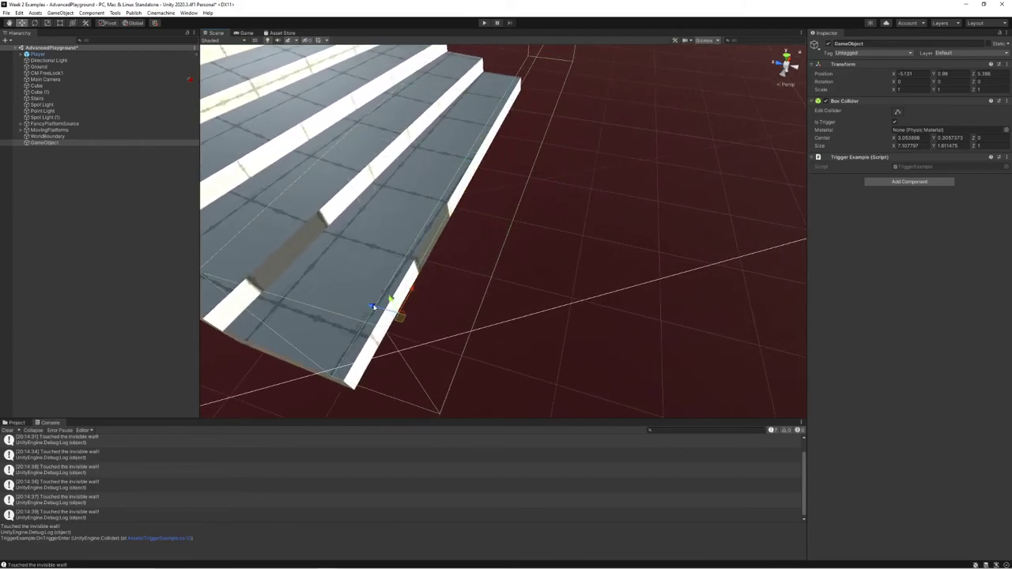
pyautogui.moveTo(372, 307); pyautogui.dragTo(286, 150)
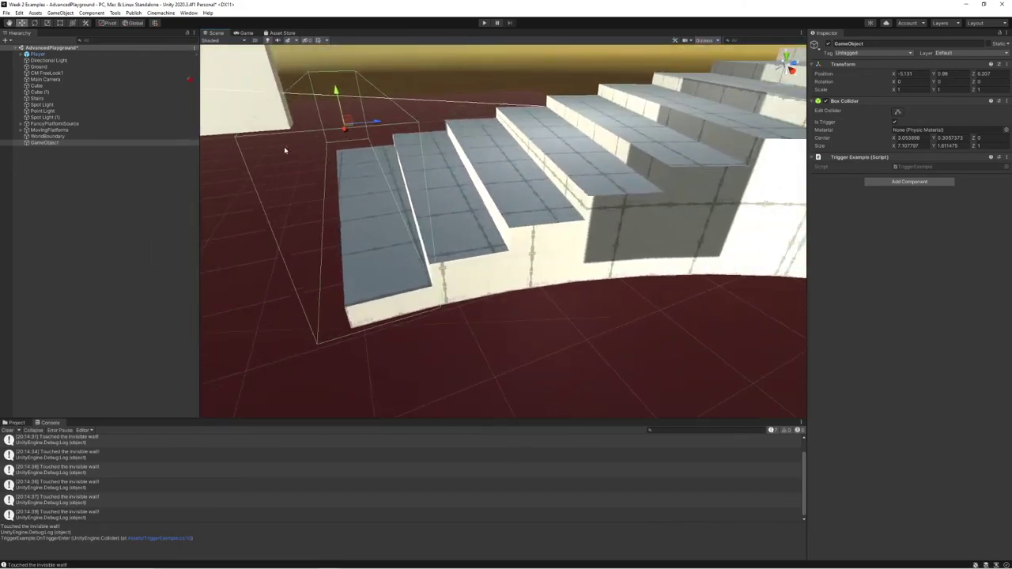
pyautogui.moveTo(388, 124); pyautogui.dragTo(389, 124)
# Step: Narrow the GameObject's Box Collider to the width of the stairs, about 6.39 in X
pyautogui.keyDown('alt'); pyautogui.moveTo(348, 162); pyautogui.dragTo(478, 177); pyautogui.keyUp('alt')
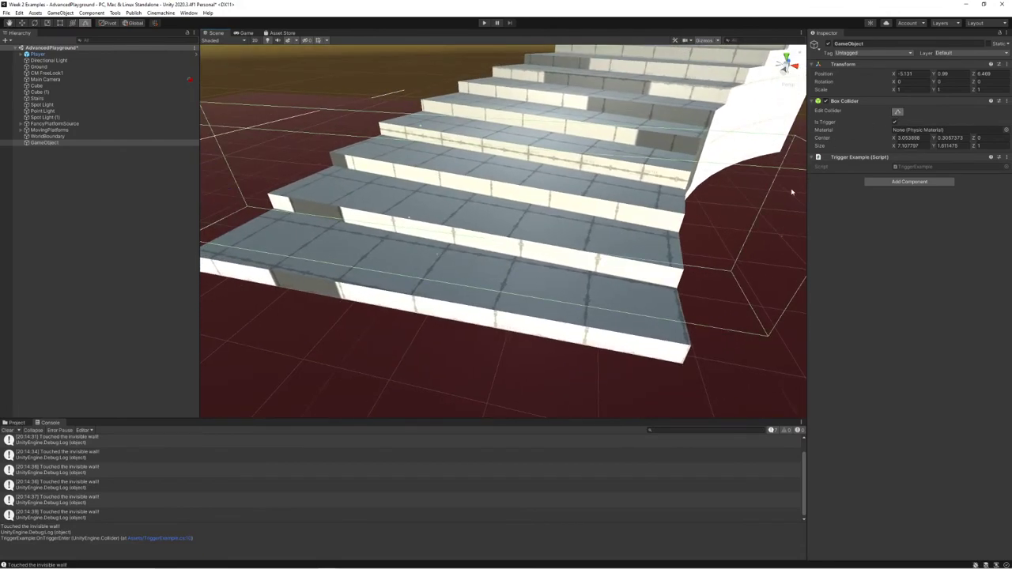
pyautogui.keyDown('alt'); pyautogui.moveTo(792, 191); pyautogui.dragTo(661, 223); pyautogui.keyUp('alt')
pyautogui.moveTo(514, 227); pyautogui.dragTo(557, 197, button='right')
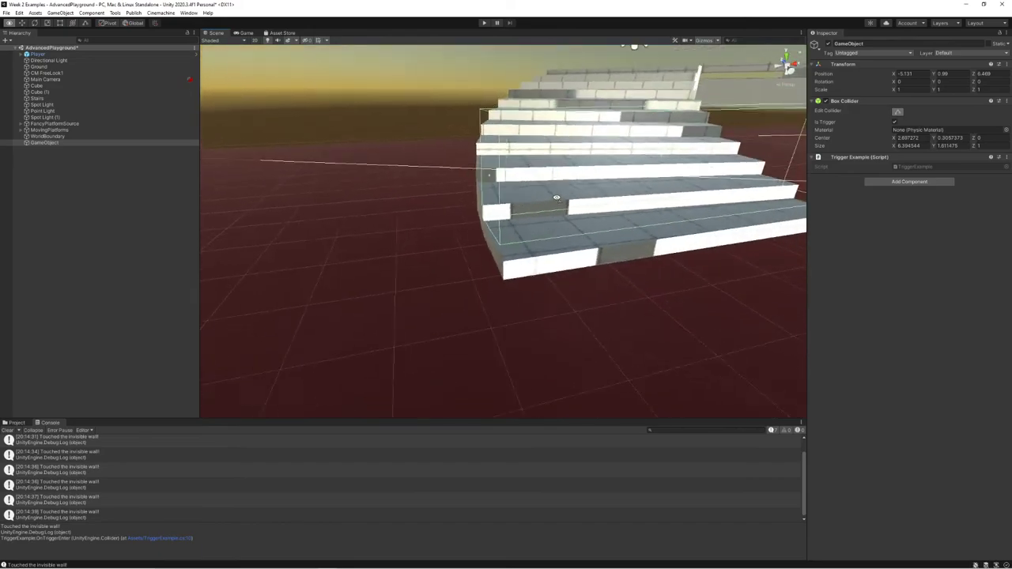
pyautogui.keyDown('alt'); pyautogui.moveTo(556, 198); pyautogui.dragTo(543, 157); pyautogui.keyUp('alt')
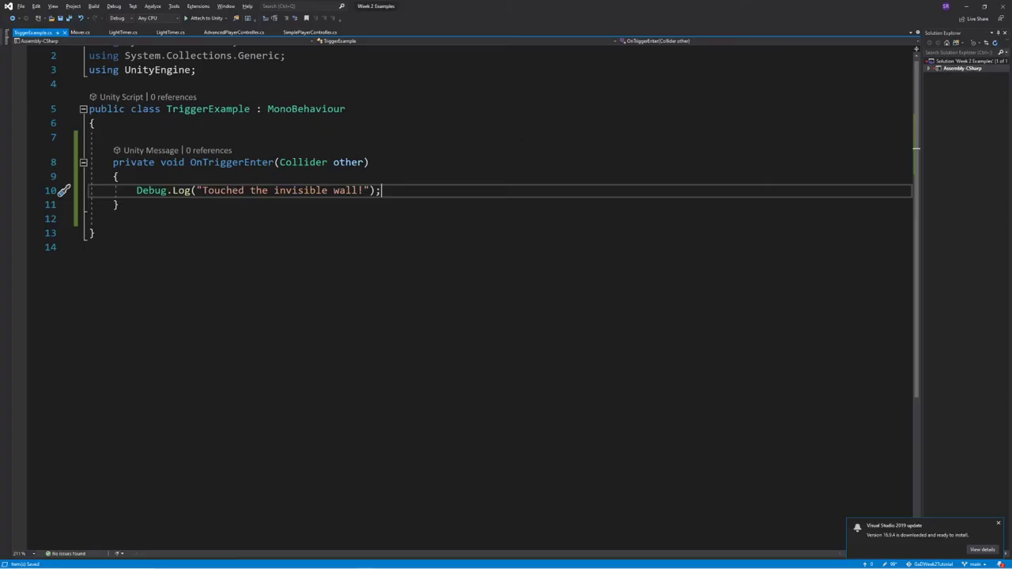
# Step: Replace the Debug.Log message in OnTriggerEnter with "The player has stepped onto the staircase ..." and save the script
pyautogui.moveTo(364, 191); pyautogui.dragTo(352, 191)
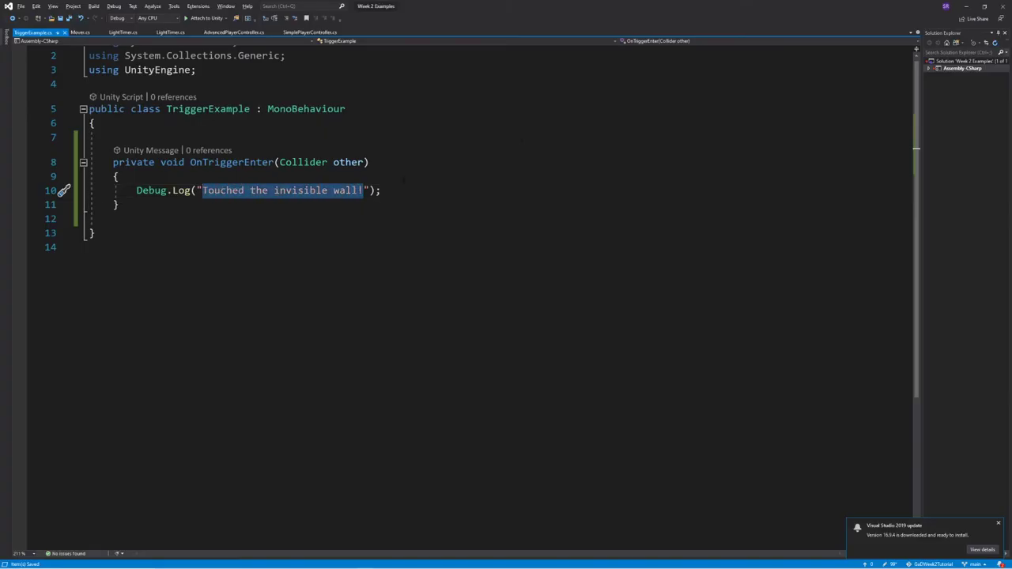
pyautogui.write('The player has stepped onto')
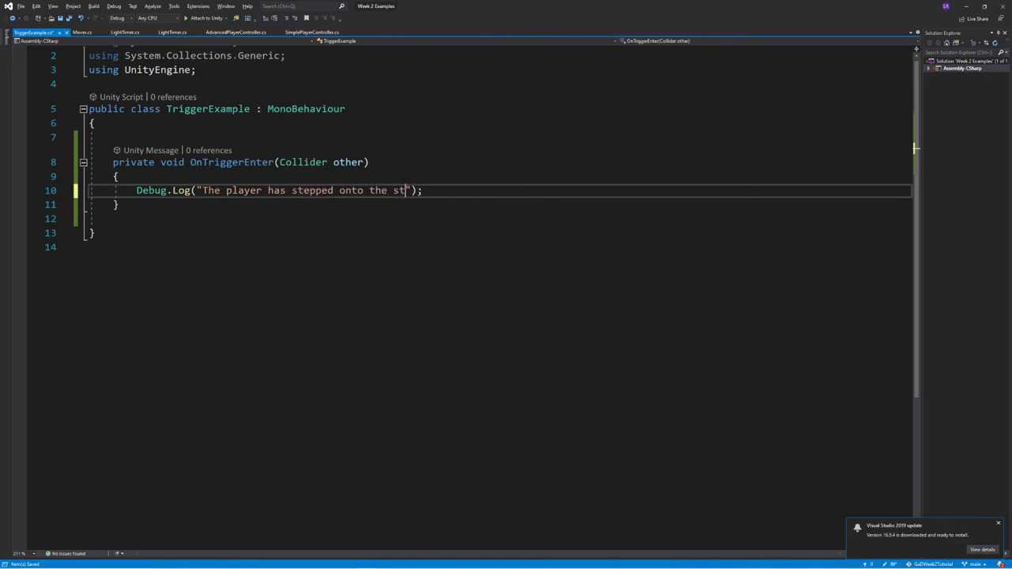
pyautogui.hotkey('ctrl', 's')
# Step: Switch to Unity and playtest, walking the player on and off the staircase and up its steps while watching the Console
pyautogui.hotkey('alt', 'Tab')
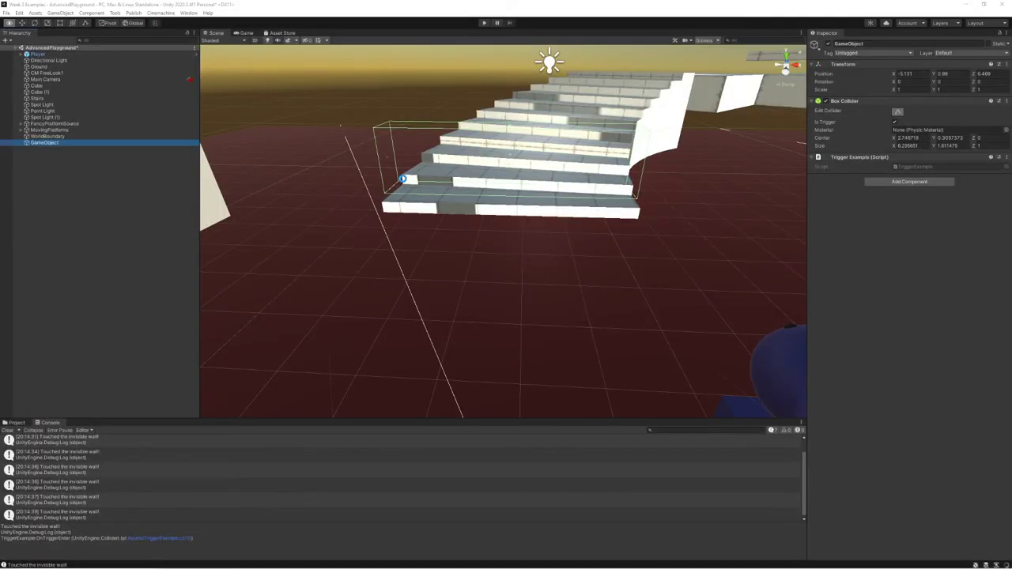
pyautogui.click(484, 23)
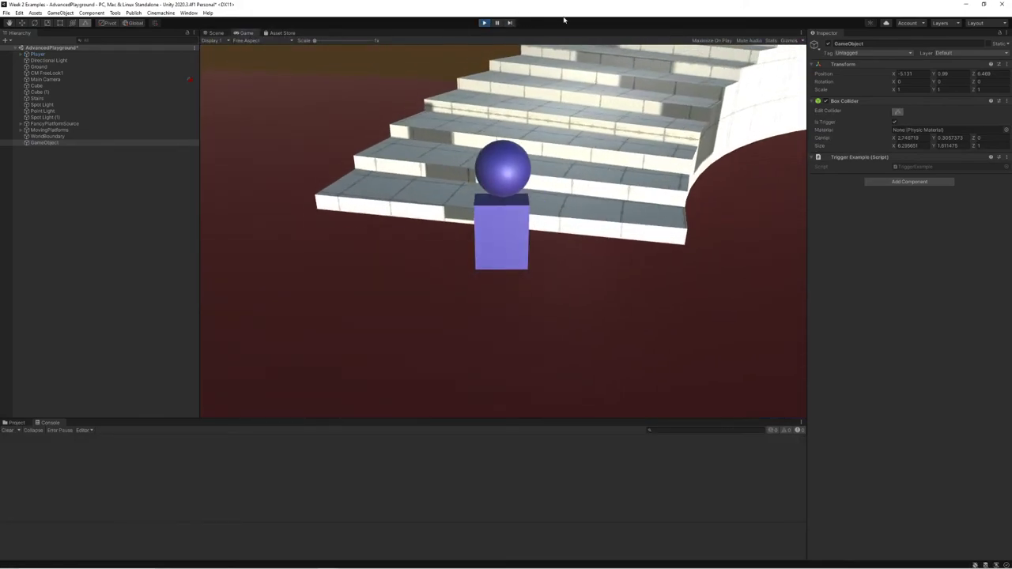
pyautogui.press('w')
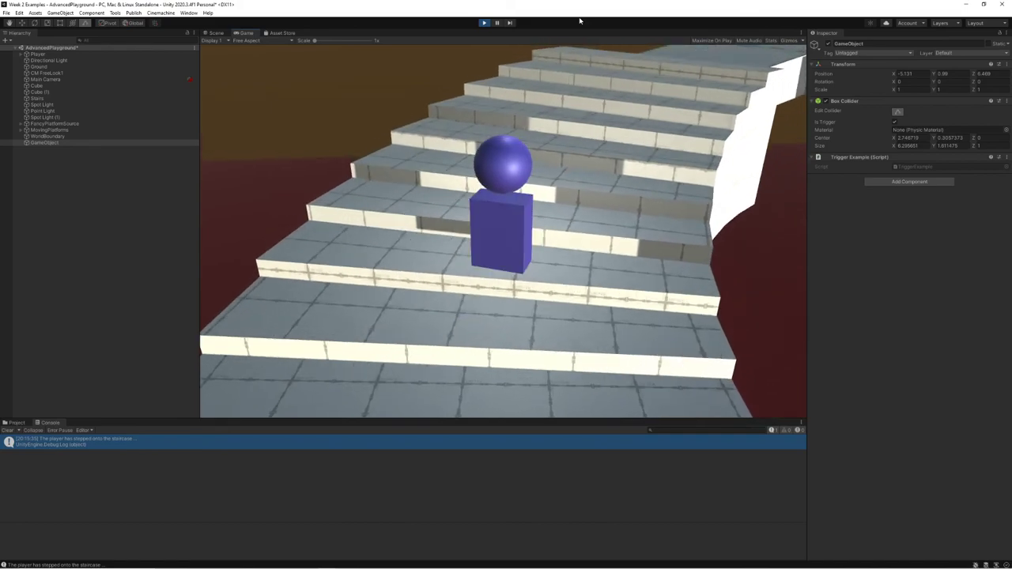
pyautogui.press('s')
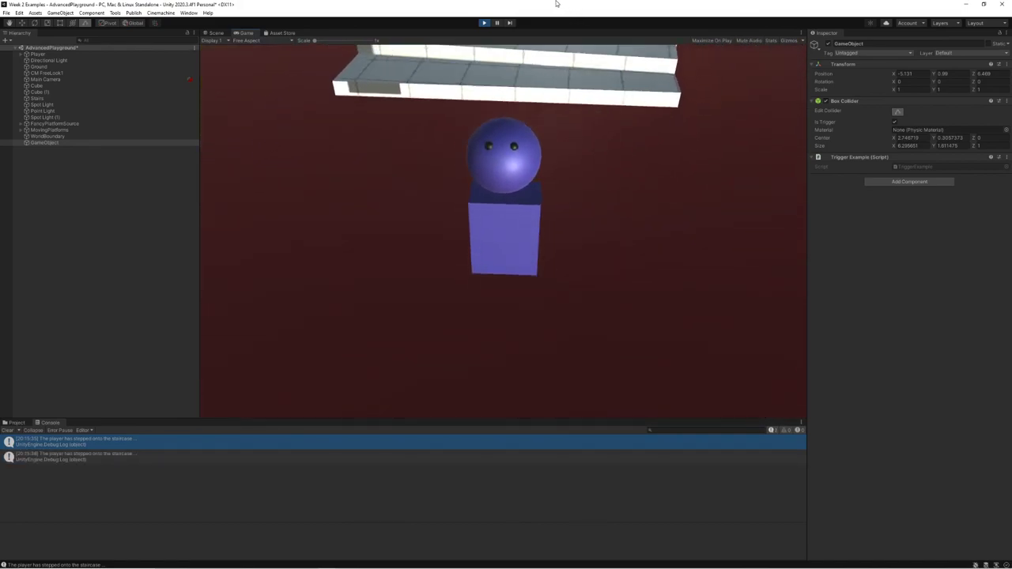
pyautogui.press('w')
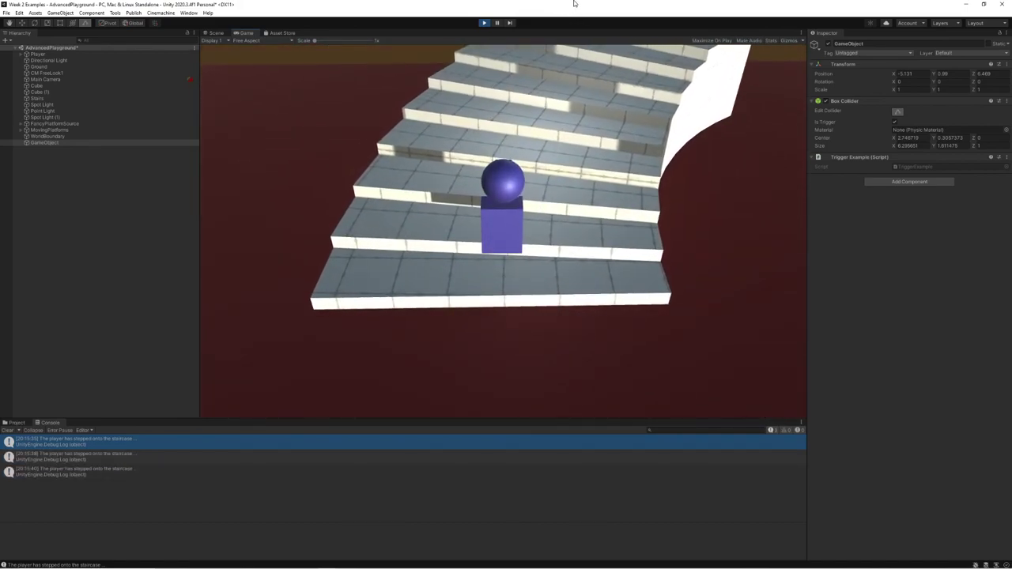
pyautogui.press('w')
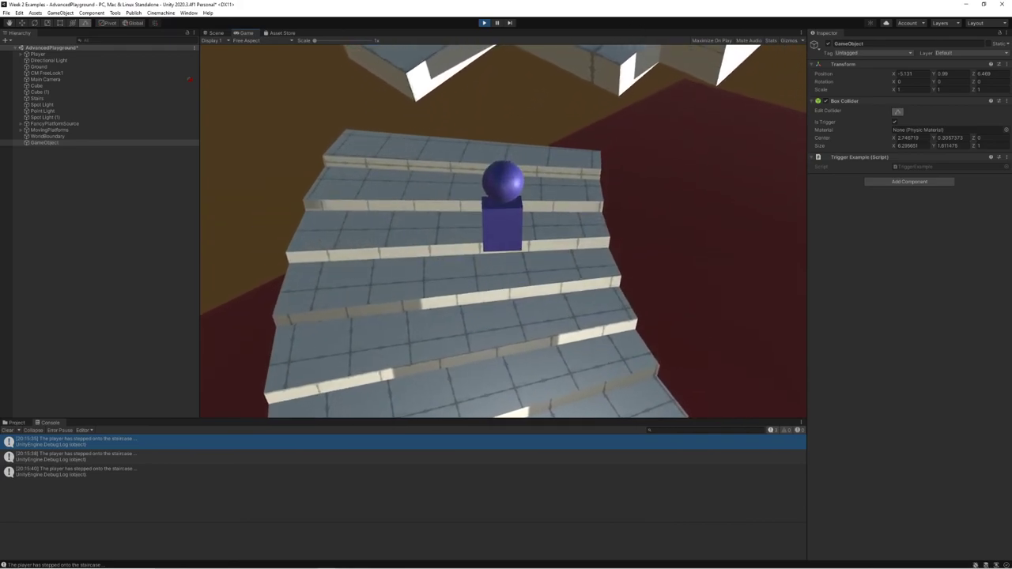
pyautogui.press('w')
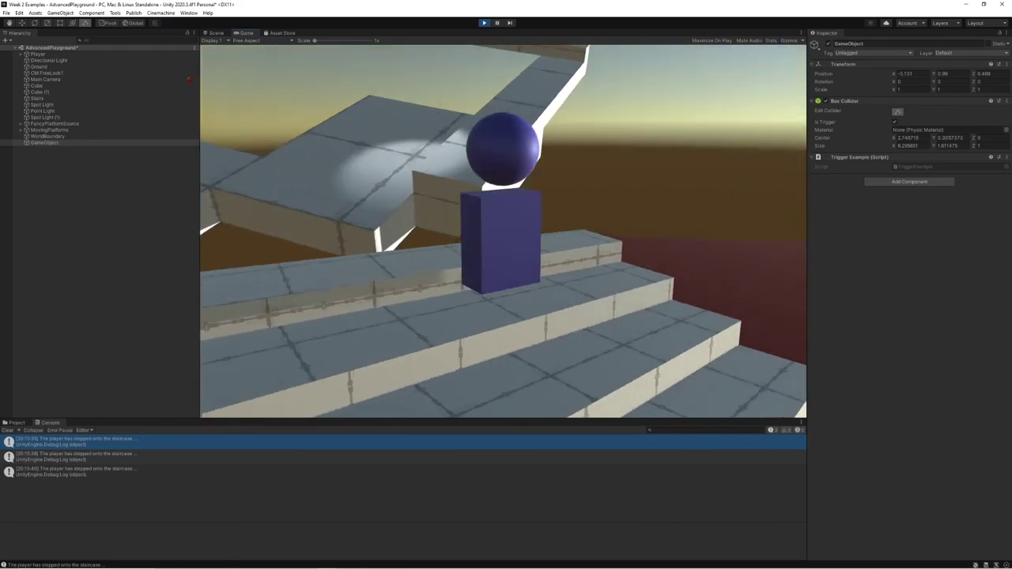
# Step: Leave the staircase and walk the player on and off its lowest steps from different sides to retest the trigger
pyautogui.press('w')
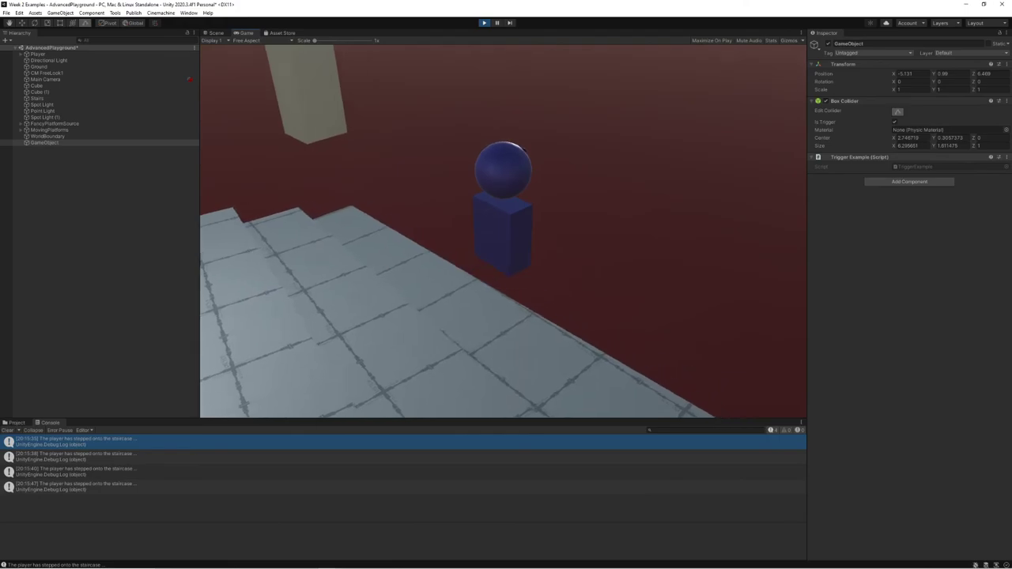
pyautogui.press('w')
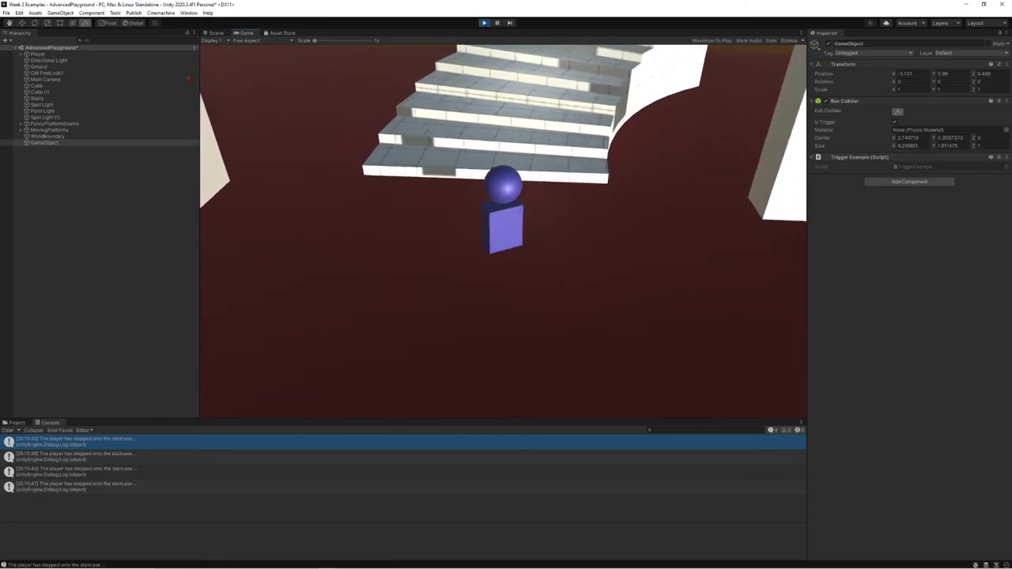
pyautogui.press('w')
pyautogui.press('s')
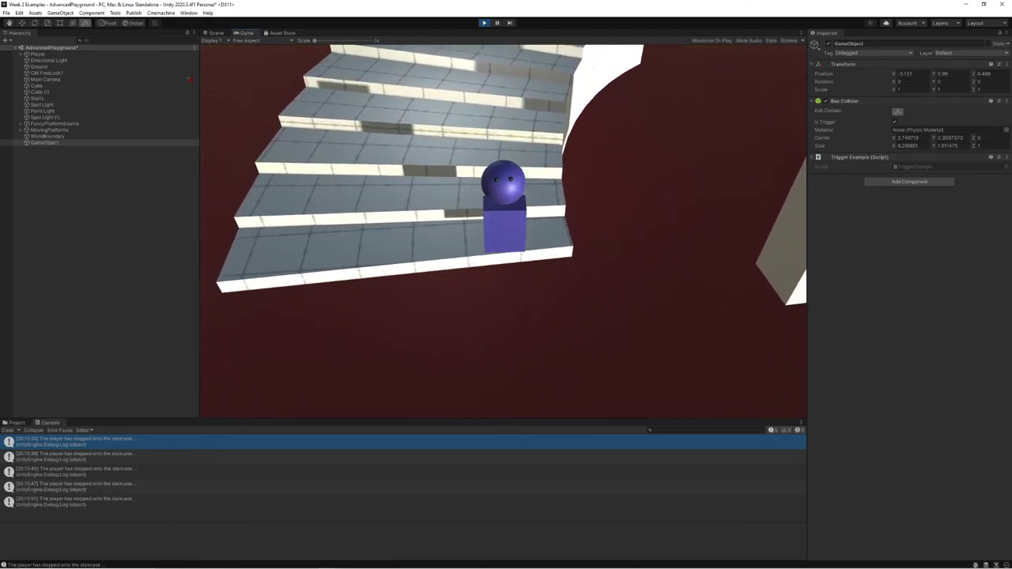
pyautogui.press('d')
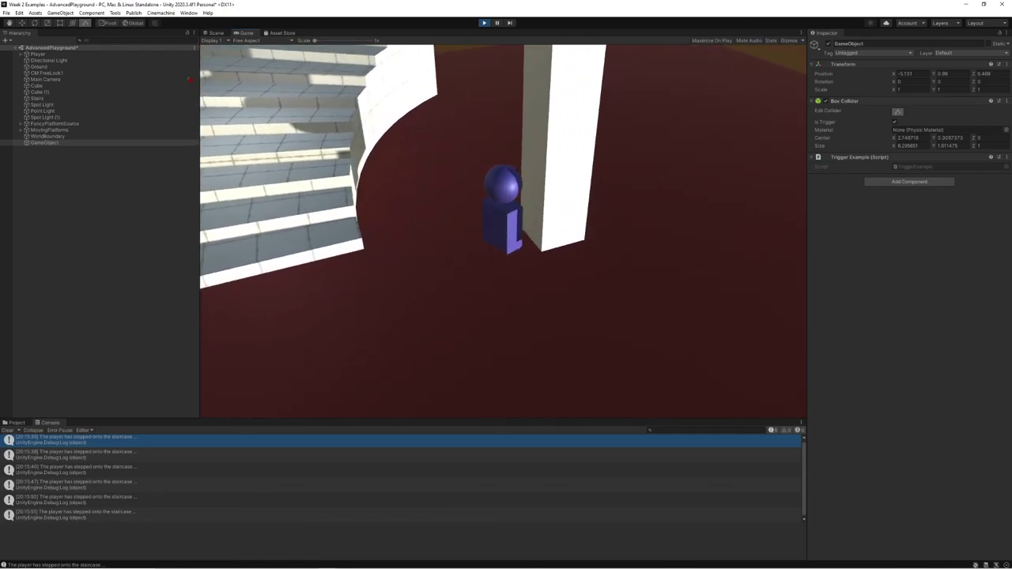
pyautogui.press('s')
pyautogui.press('a')
pyautogui.press('w')
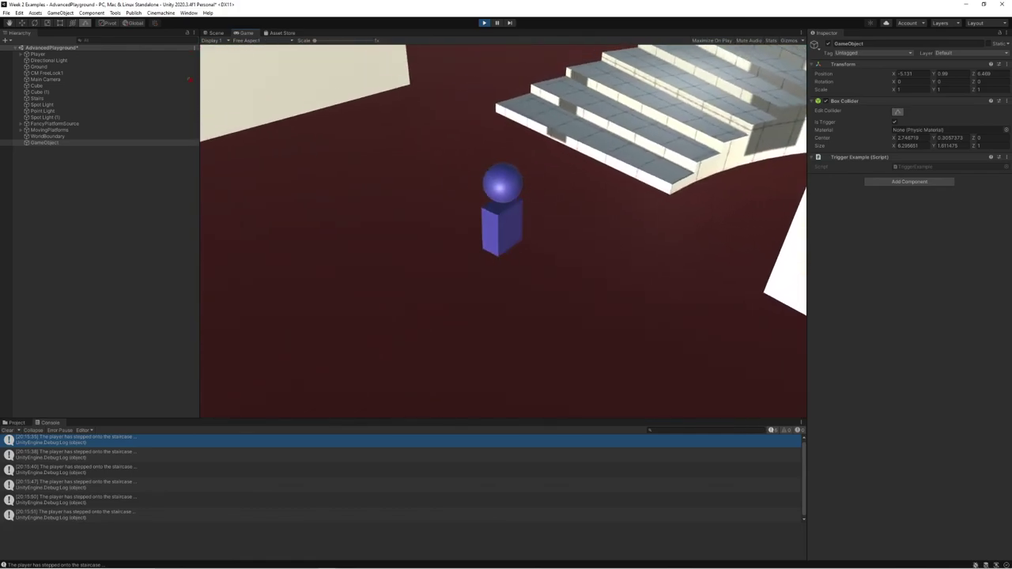
pyautogui.press('w')
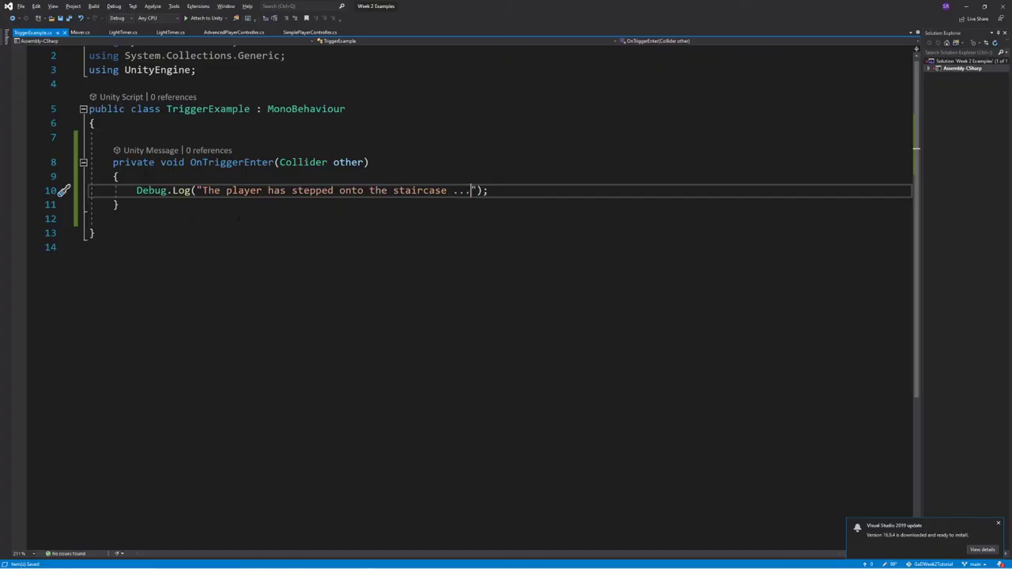
# Step: Return to the TriggerExample script and add an empty line below the Debug.Log statement in OnTriggerEnter
pyautogui.press('Return')
pyautogui.hotkey('ctrl', 'z')
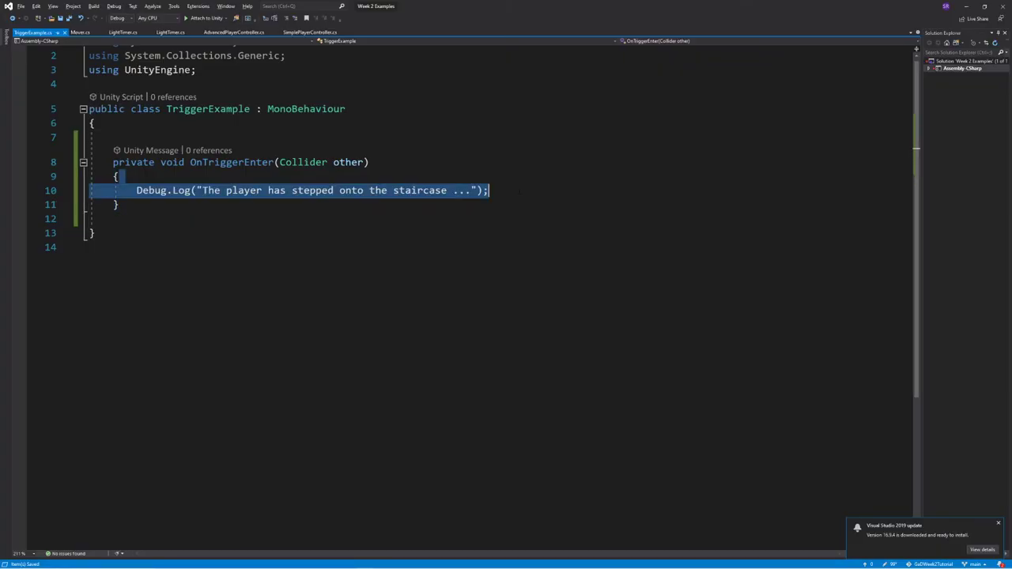
pyautogui.click(520, 191)
pyautogui.press('Return')
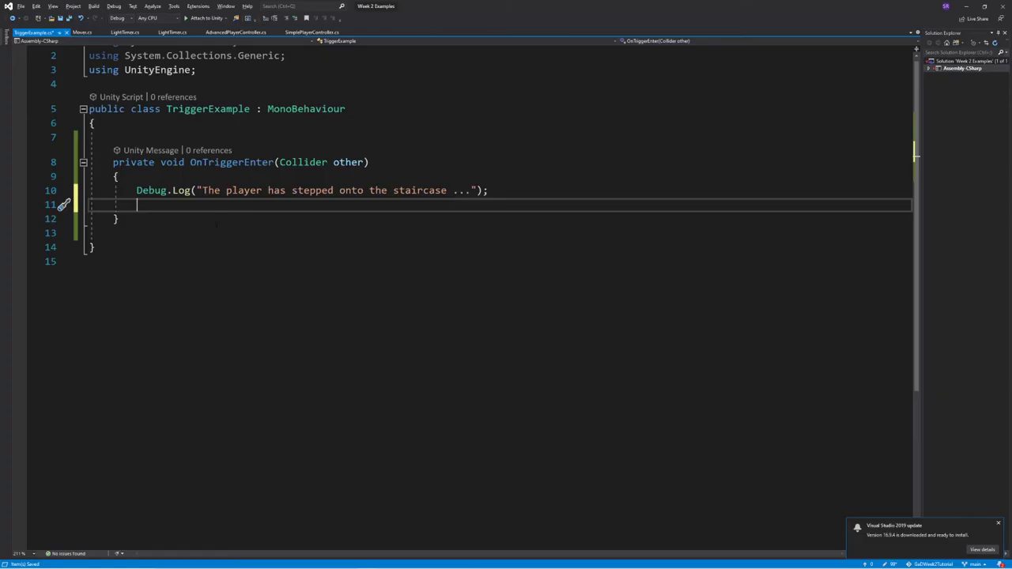
pyautogui.moveTo(136, 189); pyautogui.dragTo(488, 190)
pyautogui.click(489, 190)
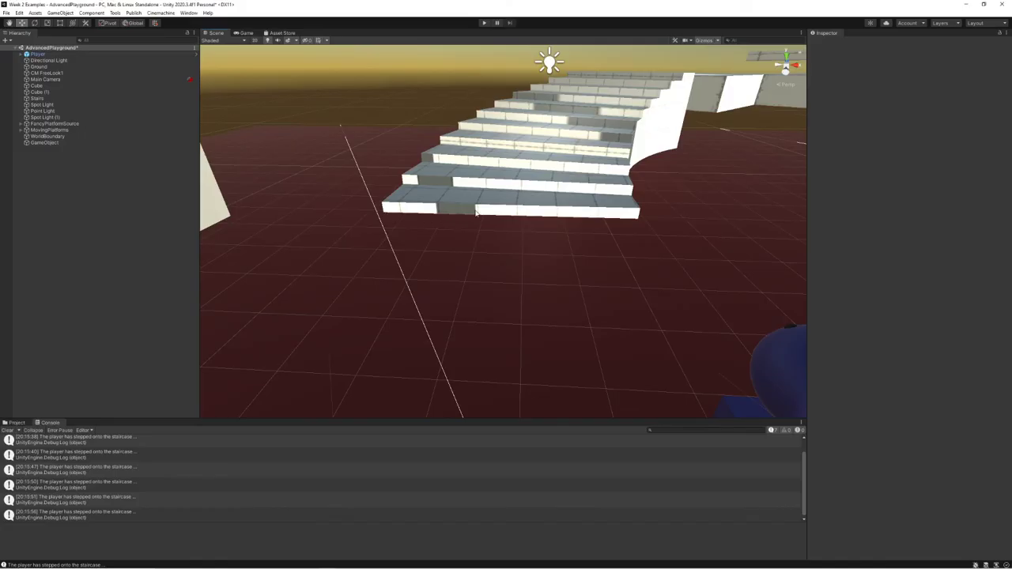
# Step: Switch back to the Unity scene and survey the whole playground around the stairs
pyautogui.moveTo(444, 132); pyautogui.dragTo(321, 130, button='right')
pyautogui.moveTo(519, 151); pyautogui.dragTo(586, 177, button='right')
pyautogui.press('s')
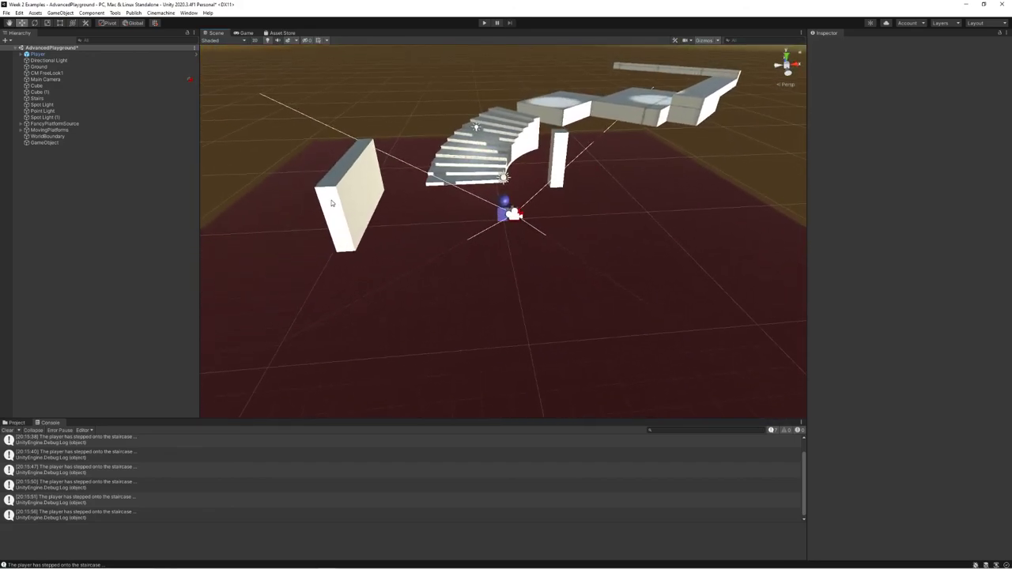